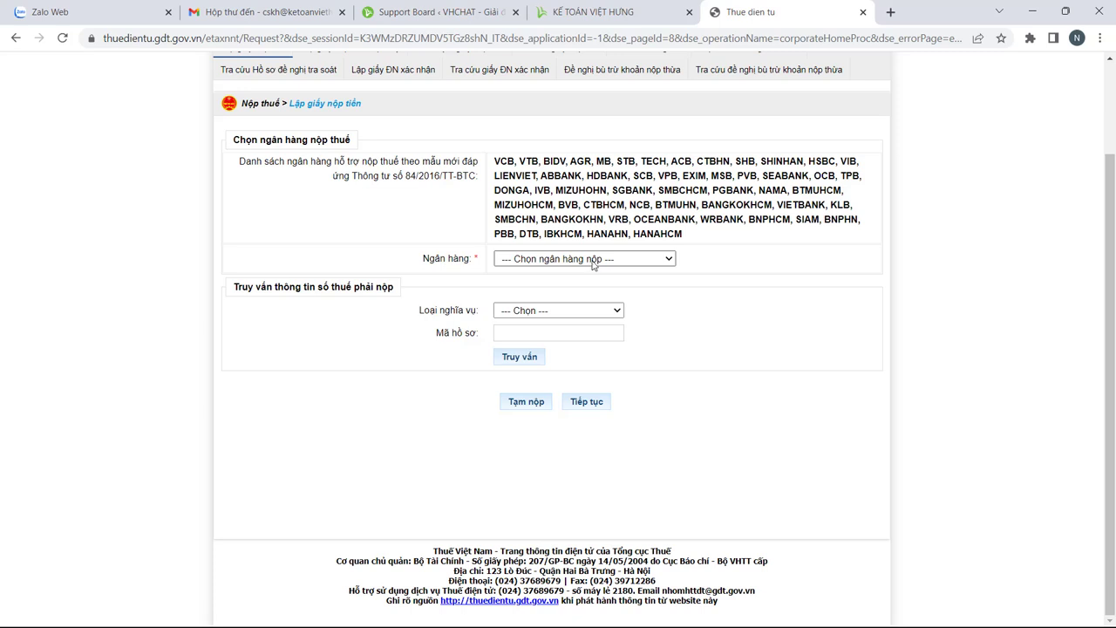
Select Ngân hàng TMCP Đầu tư và Phát triển Việt Nam as the bank for the tax payment slip
{"action": "left_click", "coordinate": [593, 262]}
{"action": "left_click", "coordinate": [583, 284]}
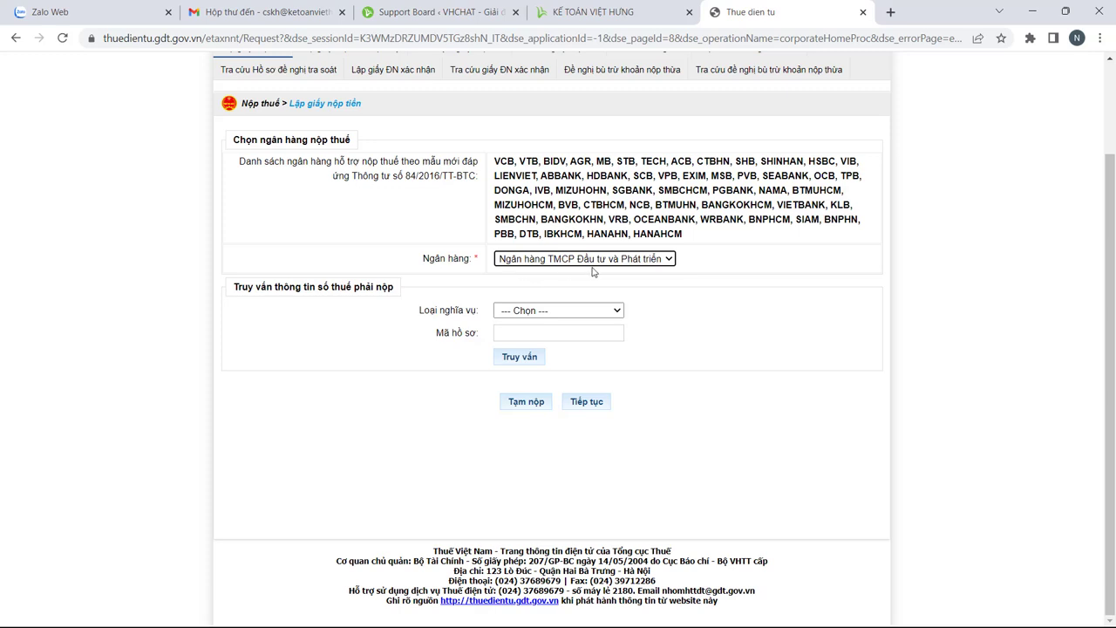
{"action": "scroll", "coordinate": [497, 189], "scroll_direction": "up", "scroll_amount": 2}
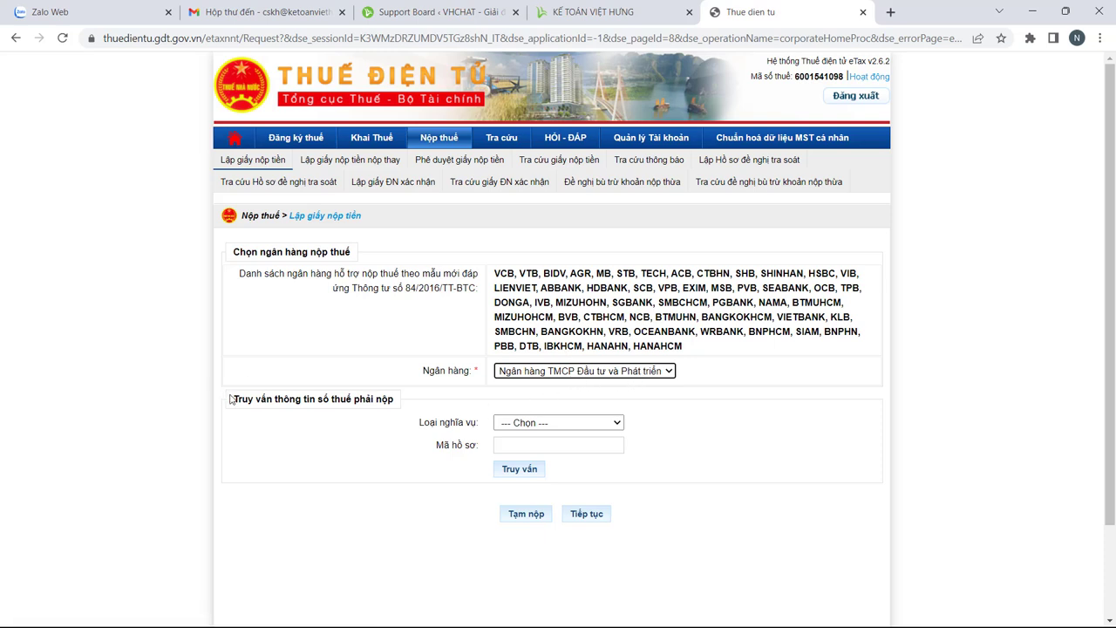
Set Loại nghĩa vụ to Tất cả and query the tax amounts payable
{"action": "left_click_drag", "start_coordinate": [249, 398], "coordinate": [377, 399]}
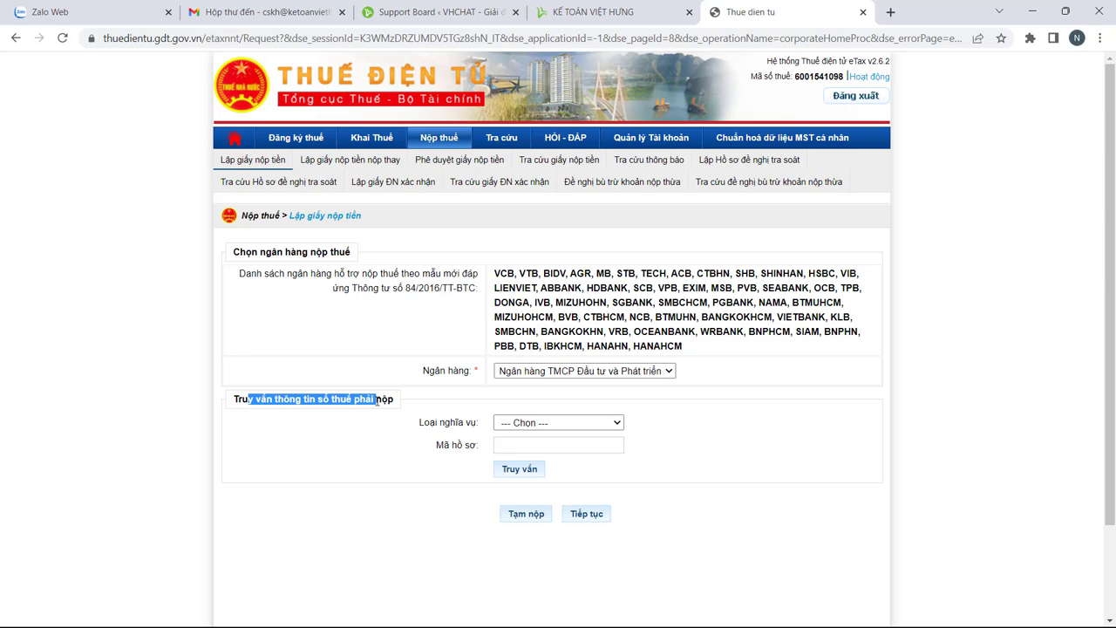
{"action": "left_click", "coordinate": [579, 426]}
{"action": "left_click", "coordinate": [547, 447]}
{"action": "scroll", "coordinate": [625, 436], "scroll_direction": "down", "scroll_amount": 2}
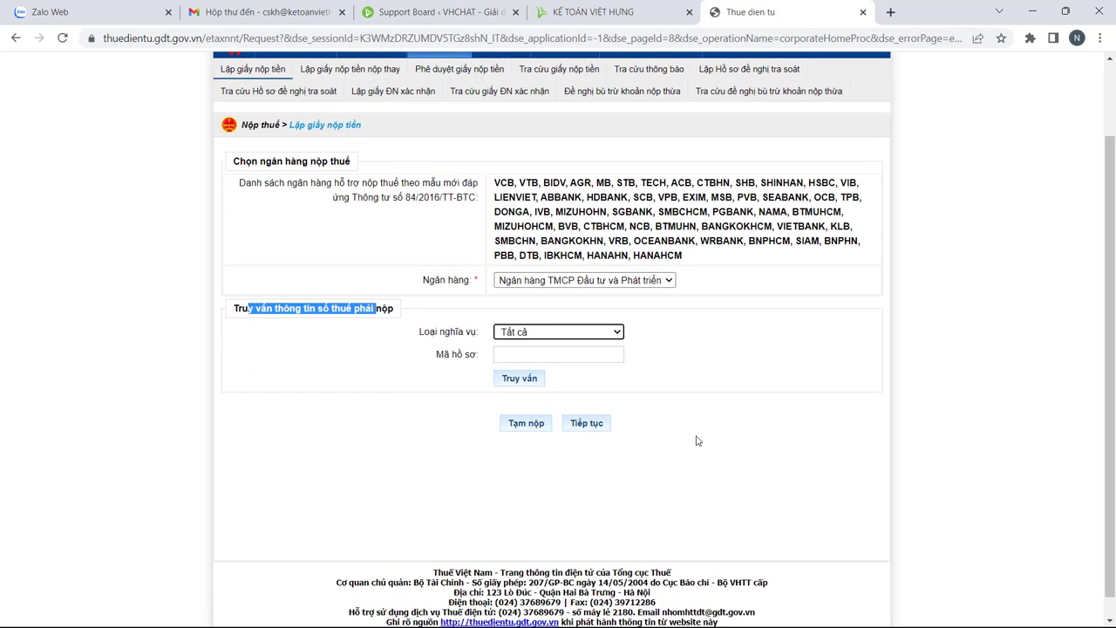
{"action": "left_click", "coordinate": [522, 361]}
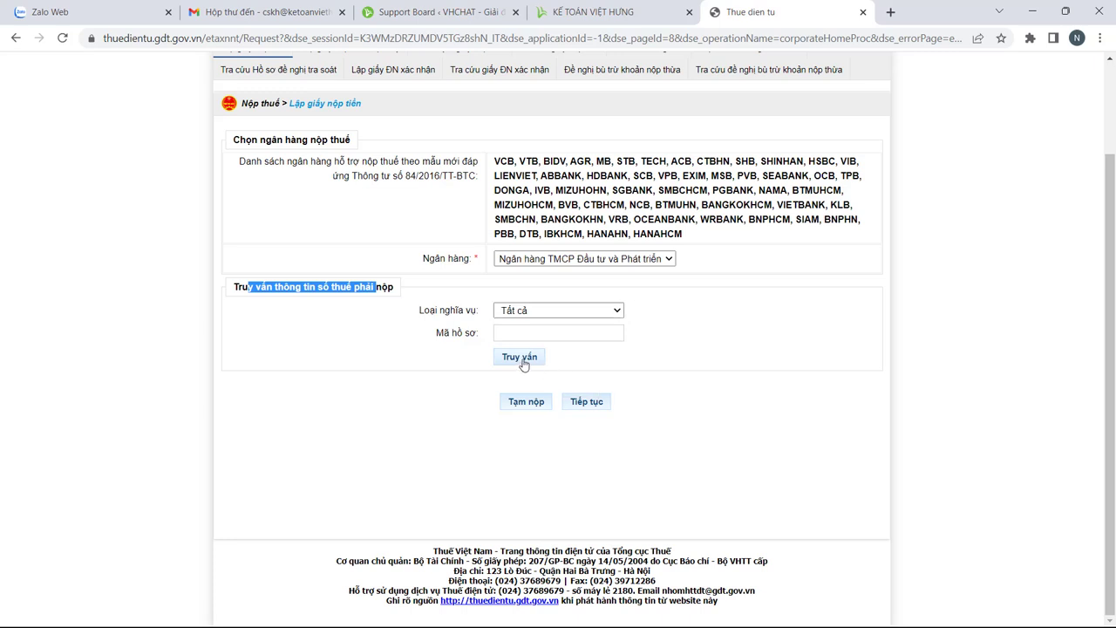
{"action": "left_click", "coordinate": [524, 363]}
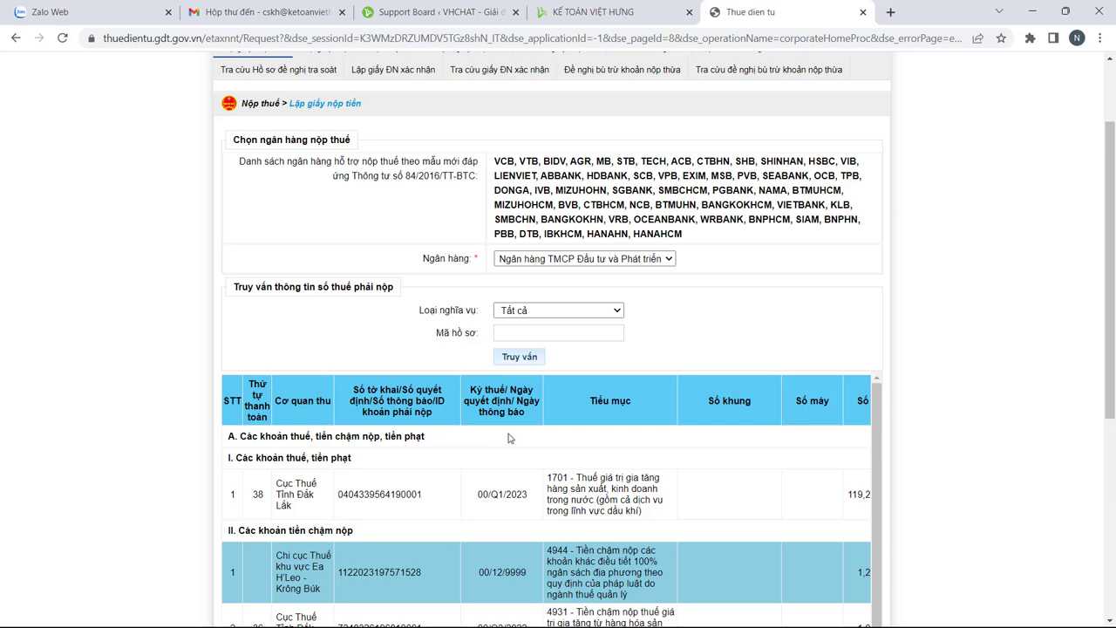
Examine the listed obligations under the tax and fine section and the late-payment interest section
{"action": "scroll", "coordinate": [510, 440], "scroll_direction": "down", "scroll_amount": 1}
{"action": "left_click_drag", "start_coordinate": [228, 385], "coordinate": [375, 389]}
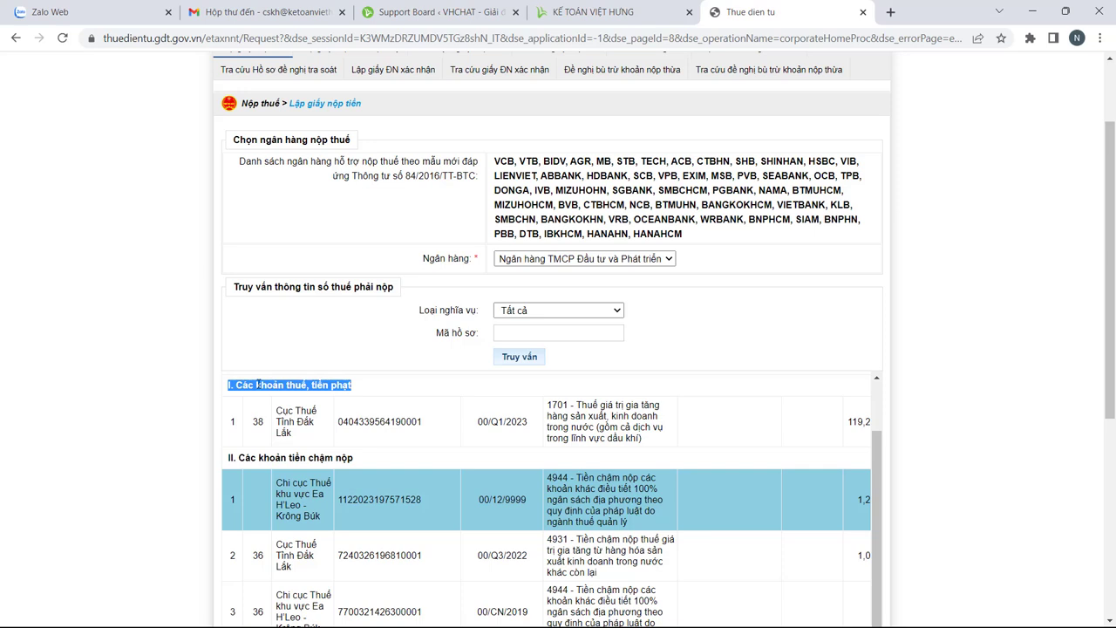
{"action": "scroll", "coordinate": [465, 418], "scroll_direction": "down", "scroll_amount": 1}
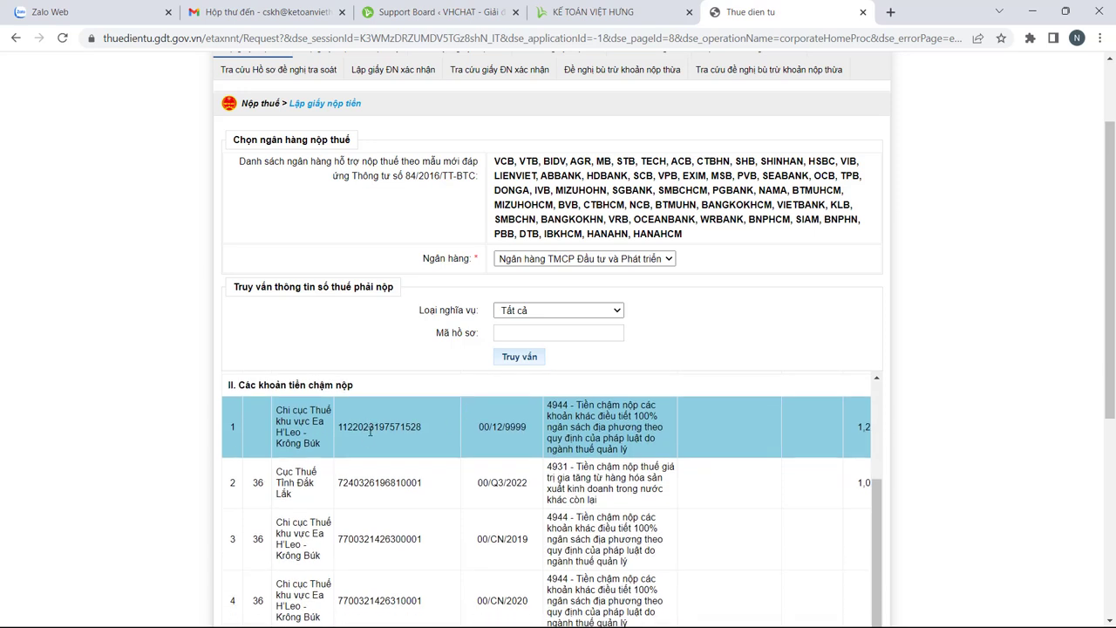
{"action": "left_click_drag", "start_coordinate": [241, 387], "coordinate": [341, 387]}
{"action": "scroll", "coordinate": [775, 404], "scroll_direction": "up", "scroll_amount": 1}
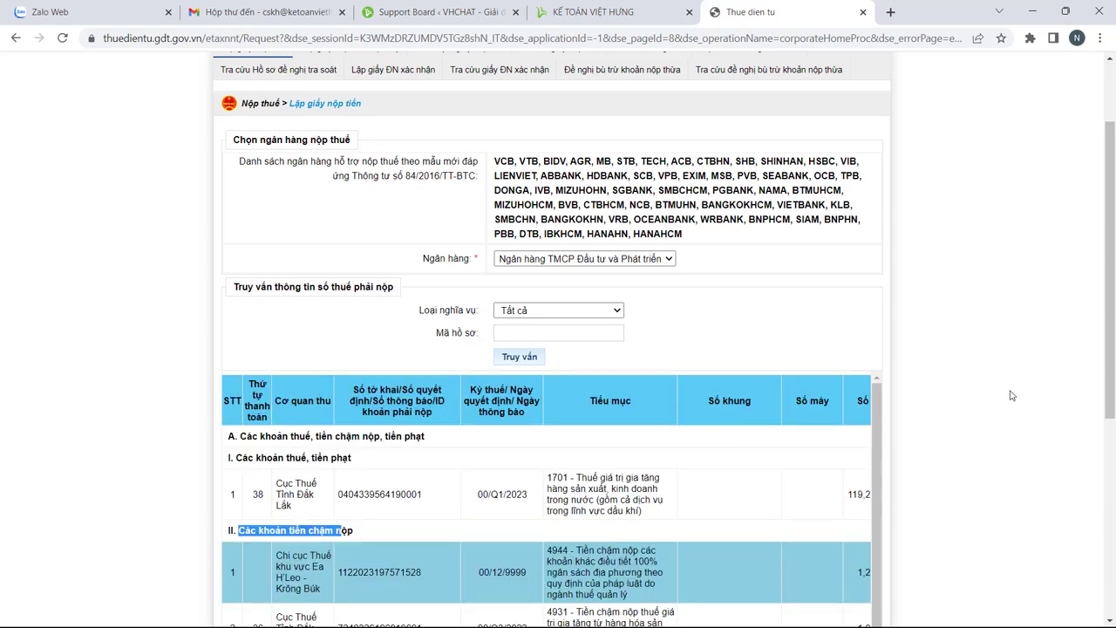
{"action": "scroll", "coordinate": [1003, 392], "scroll_direction": "down", "scroll_amount": 2}
{"action": "scroll", "coordinate": [980, 391], "scroll_direction": "down", "scroll_amount": 2}
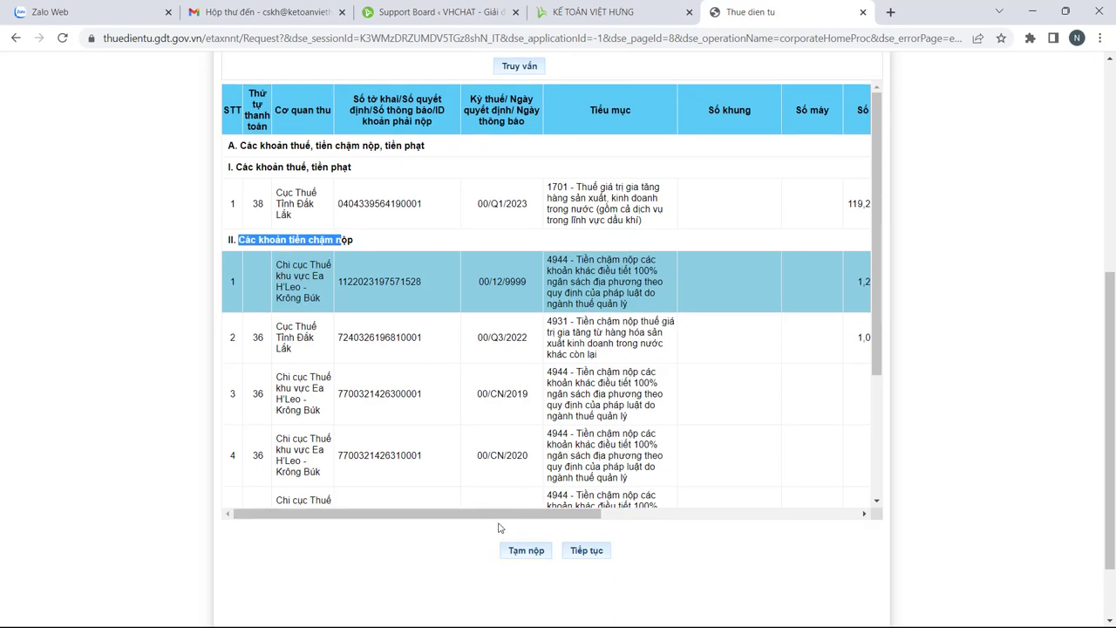
Mark the 00/Q1/2023 value-added tax item (1701) for payment, try to continue, and dismiss the alert
{"action": "left_click_drag", "start_coordinate": [468, 516], "coordinate": [780, 511]}
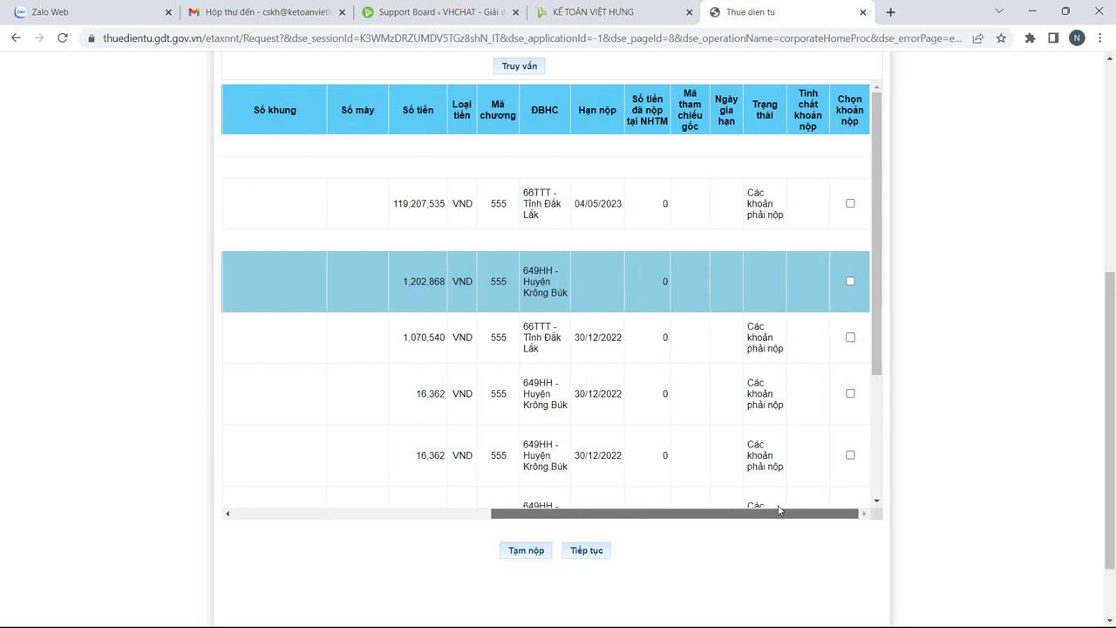
{"action": "left_click", "coordinate": [850, 203]}
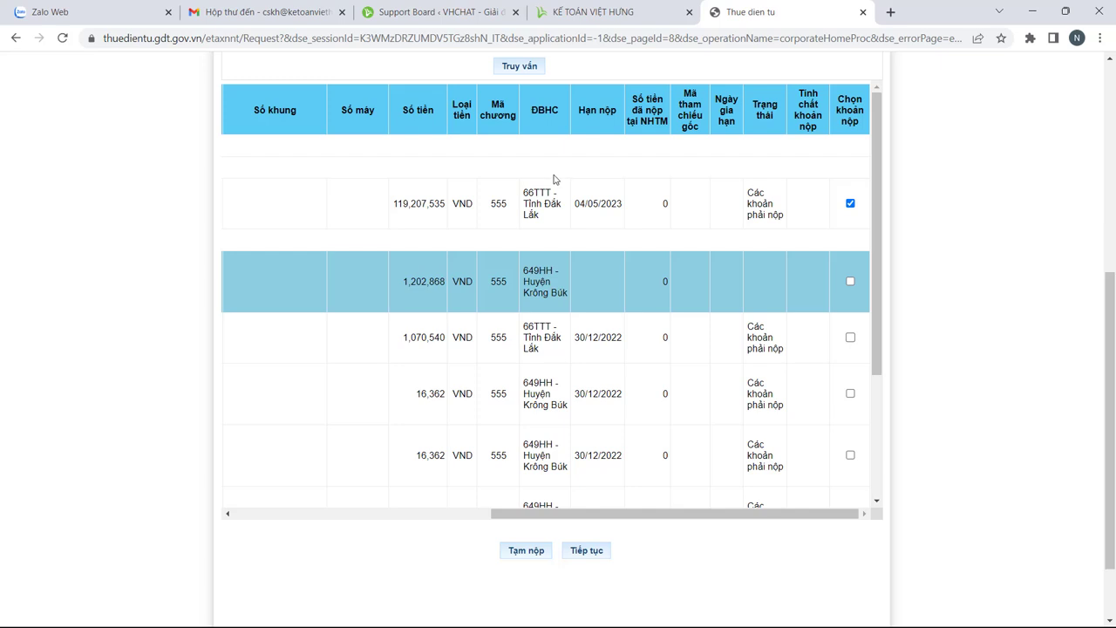
{"action": "scroll", "coordinate": [619, 386], "scroll_direction": "up", "scroll_amount": 1}
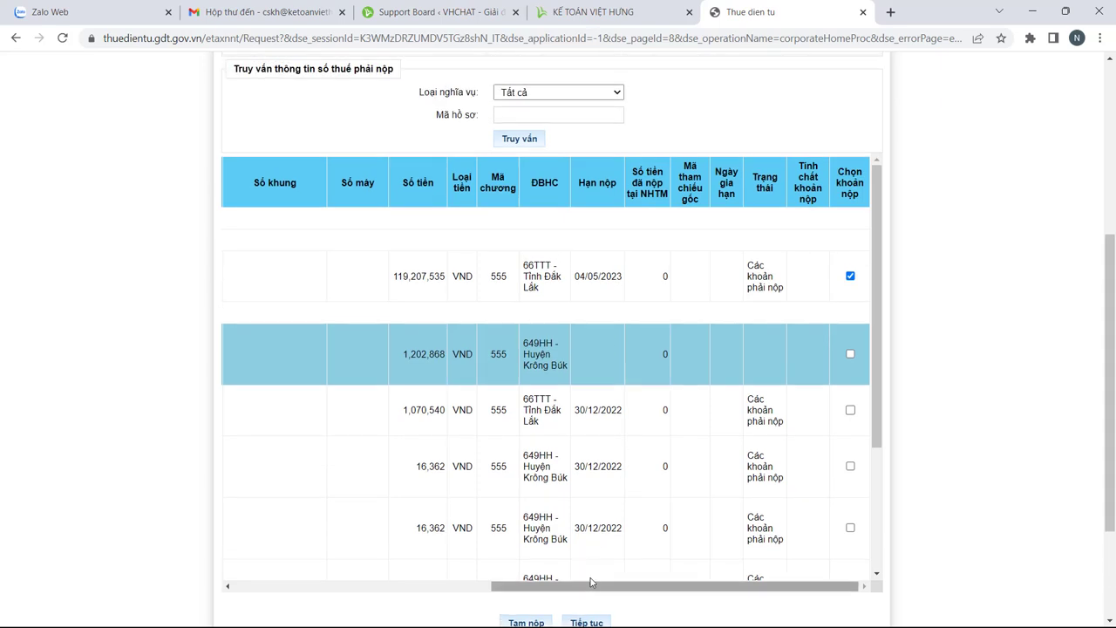
{"action": "left_click", "coordinate": [586, 622]}
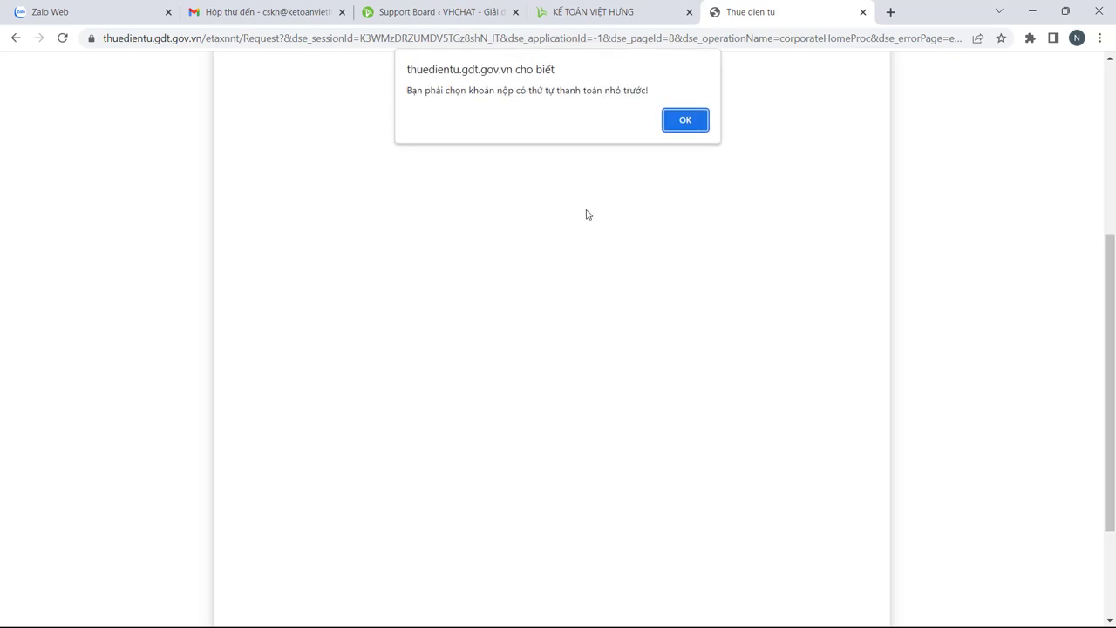
{"action": "left_click_drag", "start_coordinate": [473, 90], "coordinate": [627, 88]}
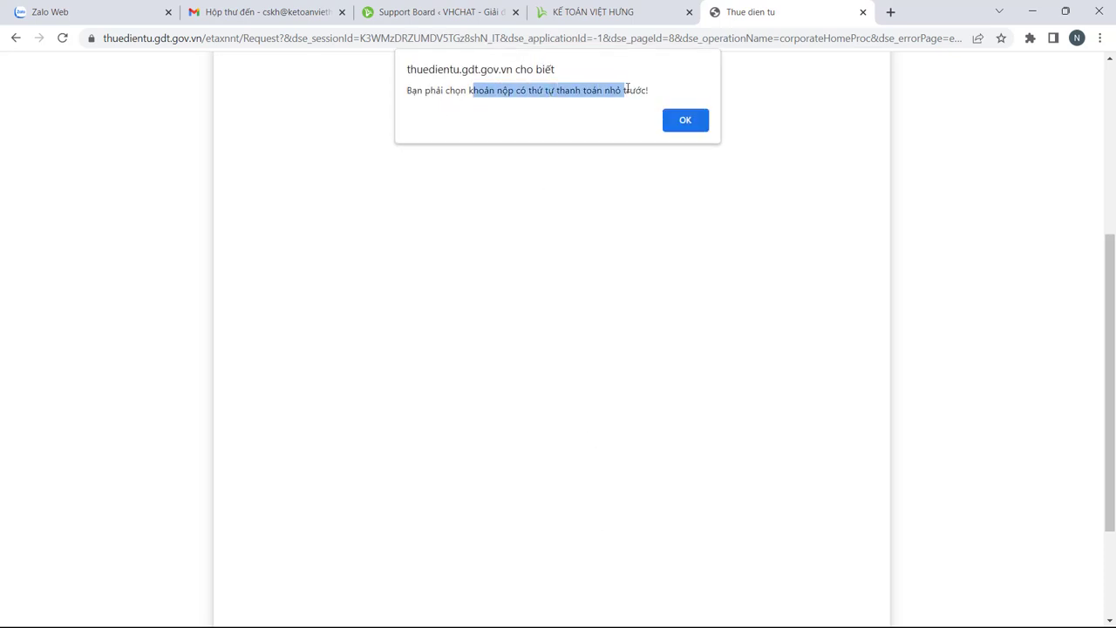
{"action": "left_click", "coordinate": [689, 120]}
Review the payment order numbers, amounts and selection boxes of the remaining late-payment items and other state budget revenues
{"action": "scroll", "coordinate": [865, 386], "scroll_direction": "down", "scroll_amount": 3}
{"action": "scroll", "coordinate": [835, 448], "scroll_direction": "down", "scroll_amount": 1}
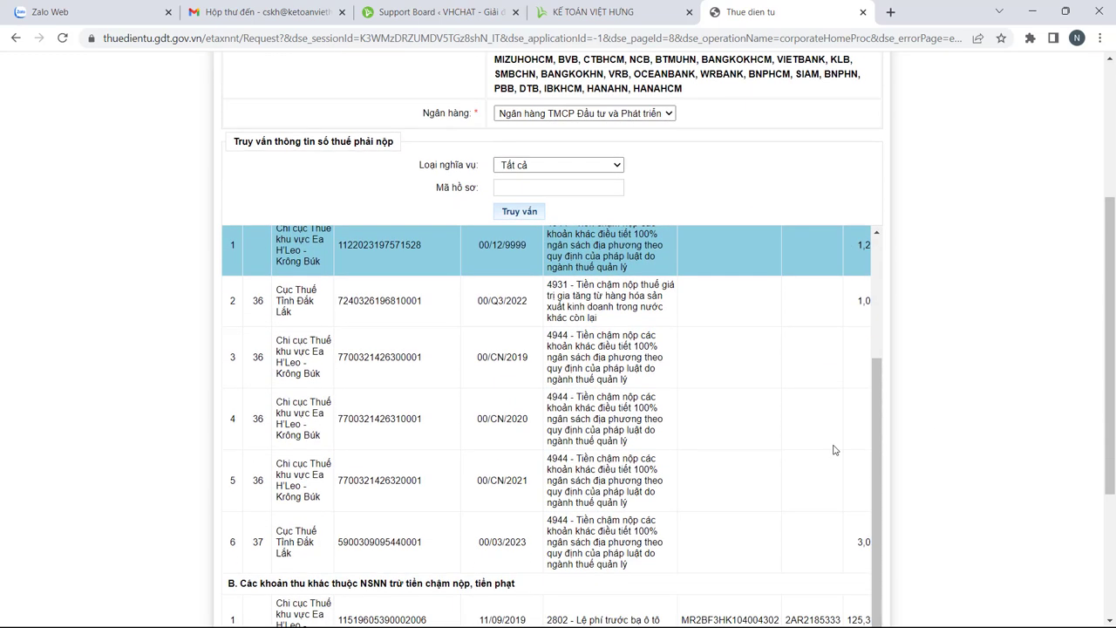
{"action": "scroll", "coordinate": [834, 448], "scroll_direction": "down", "scroll_amount": 2}
{"action": "left_click_drag", "start_coordinate": [589, 590], "coordinate": [847, 590]}
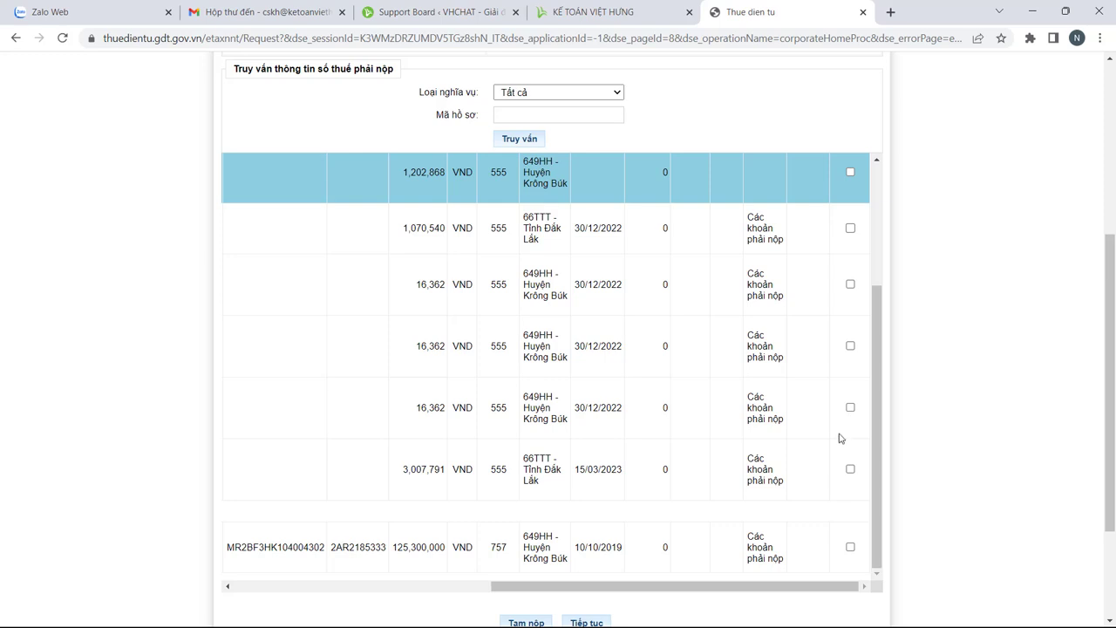
{"action": "left_click_drag", "start_coordinate": [755, 594], "coordinate": [361, 572]}
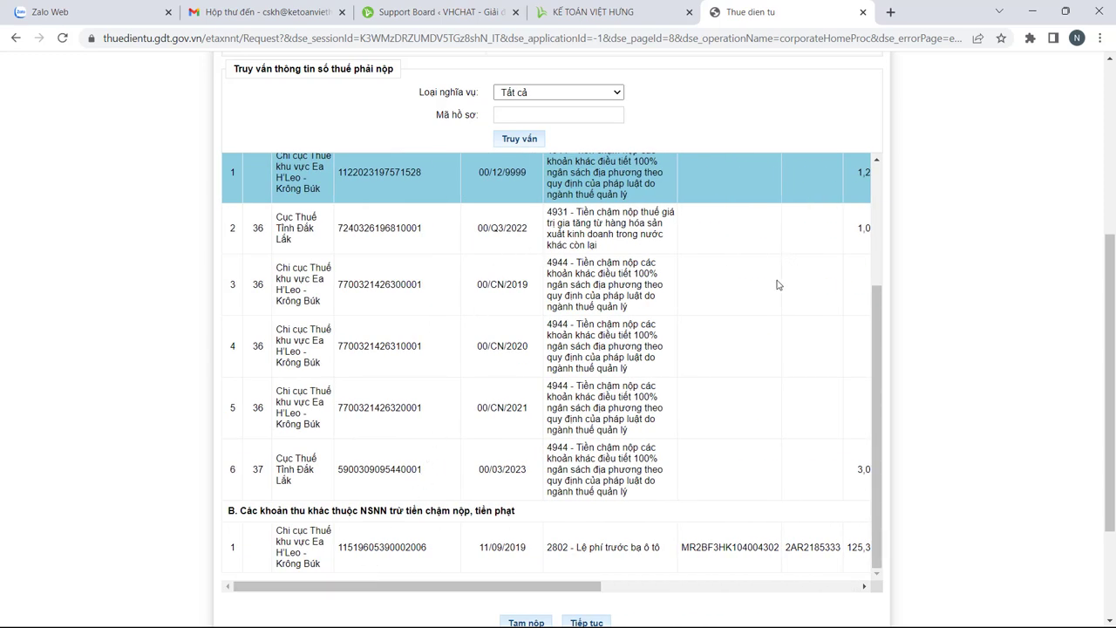
{"action": "left_click_drag", "start_coordinate": [584, 586], "coordinate": [842, 585]}
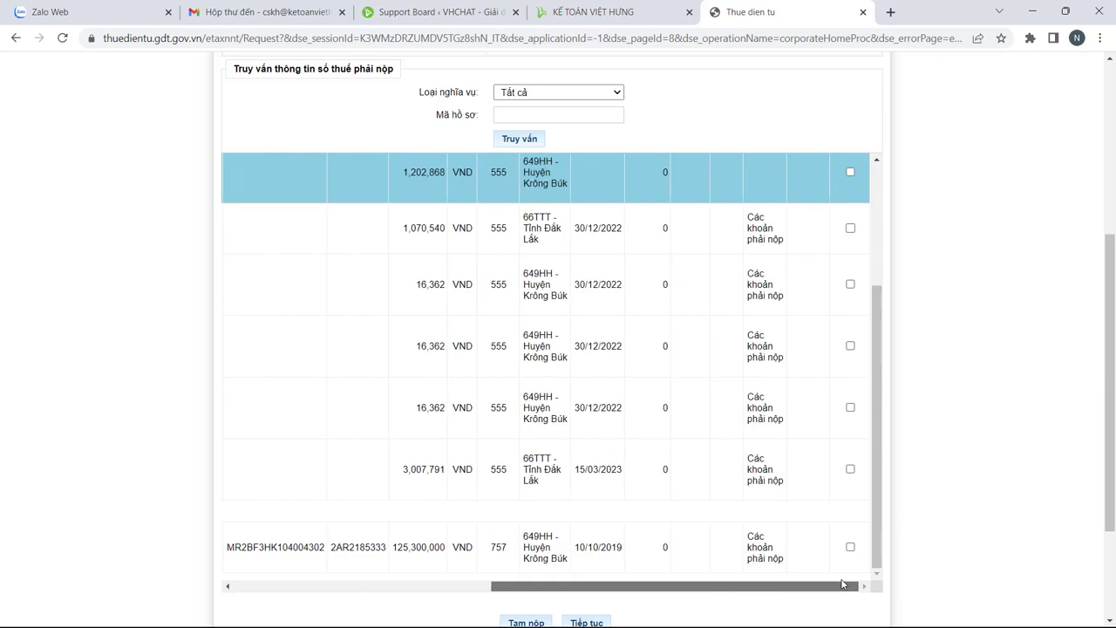
Switch to the incognito browser window and query Tất cả obligations with Ngân hàng Nông nghiệp và phát triển nông thôn Việt Nam as the bank
{"action": "key", "text": "alt+Tab"}
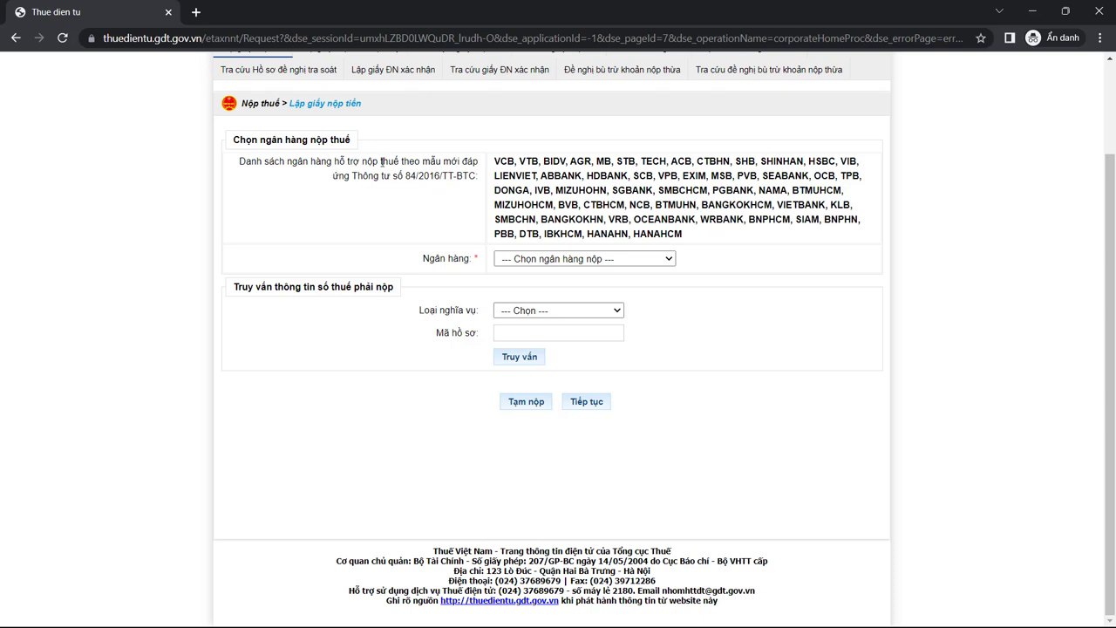
{"action": "left_click", "coordinate": [563, 260]}
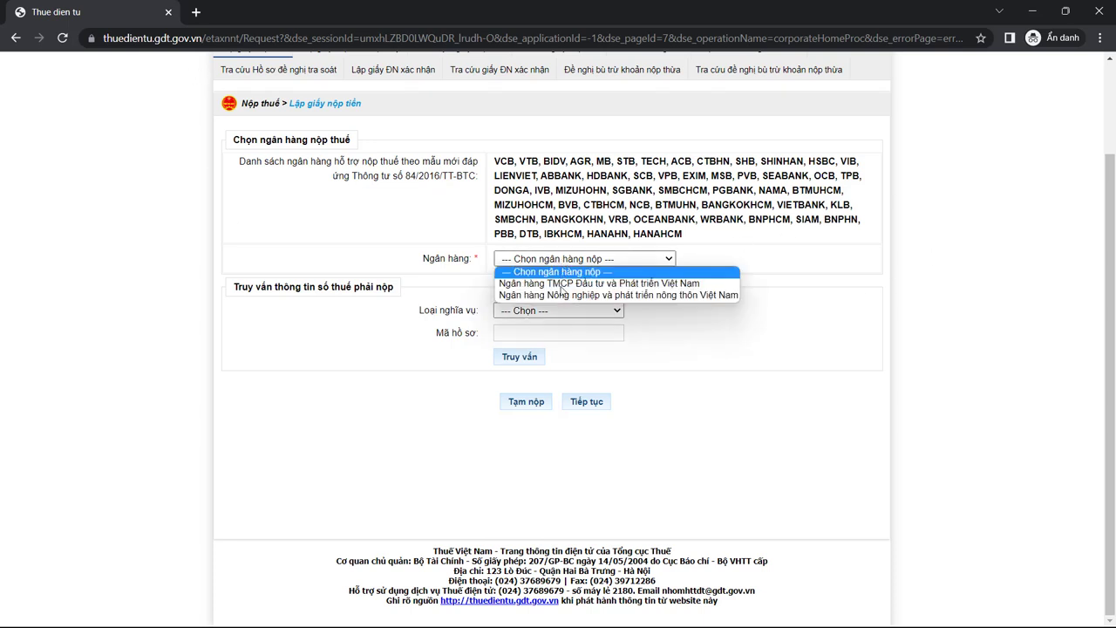
{"action": "left_click", "coordinate": [564, 296]}
{"action": "left_click", "coordinate": [562, 310]}
{"action": "left_click", "coordinate": [538, 336]}
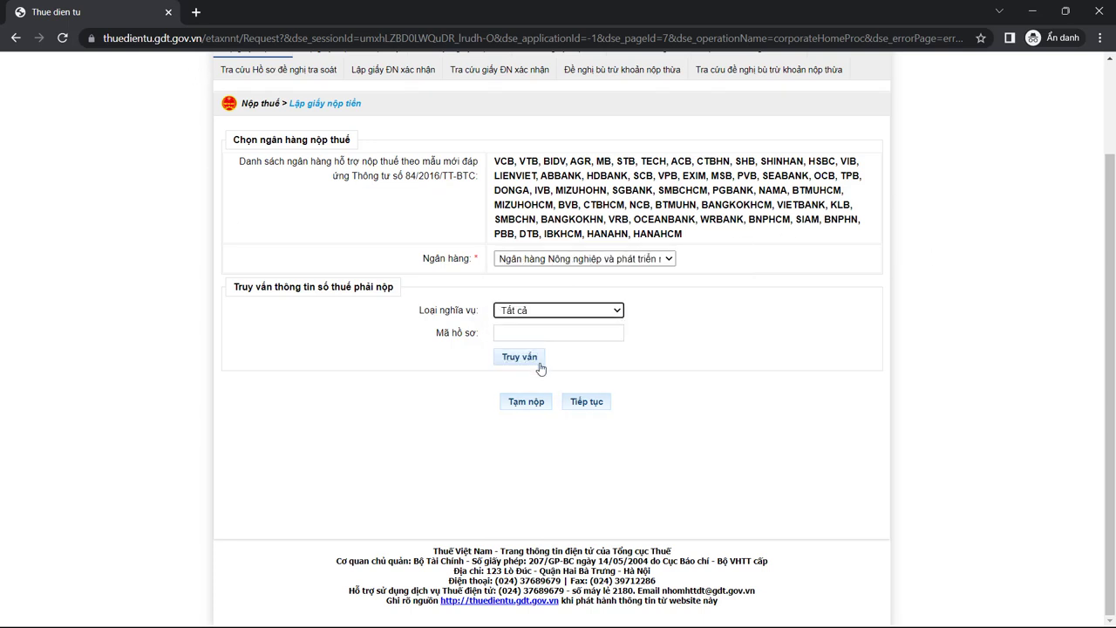
{"action": "left_click", "coordinate": [526, 365]}
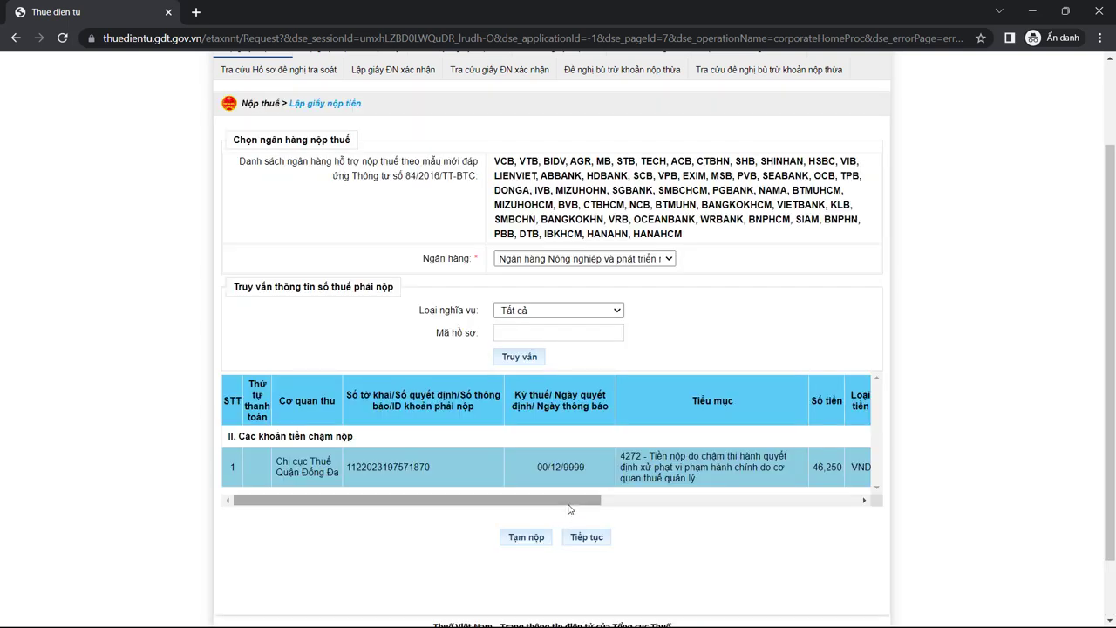
Mark the 00/12/9999 late-payment item (4272) for payment and continue to the payment slip form
{"action": "left_click_drag", "start_coordinate": [535, 500], "coordinate": [792, 502]}
{"action": "left_click", "coordinate": [845, 469]}
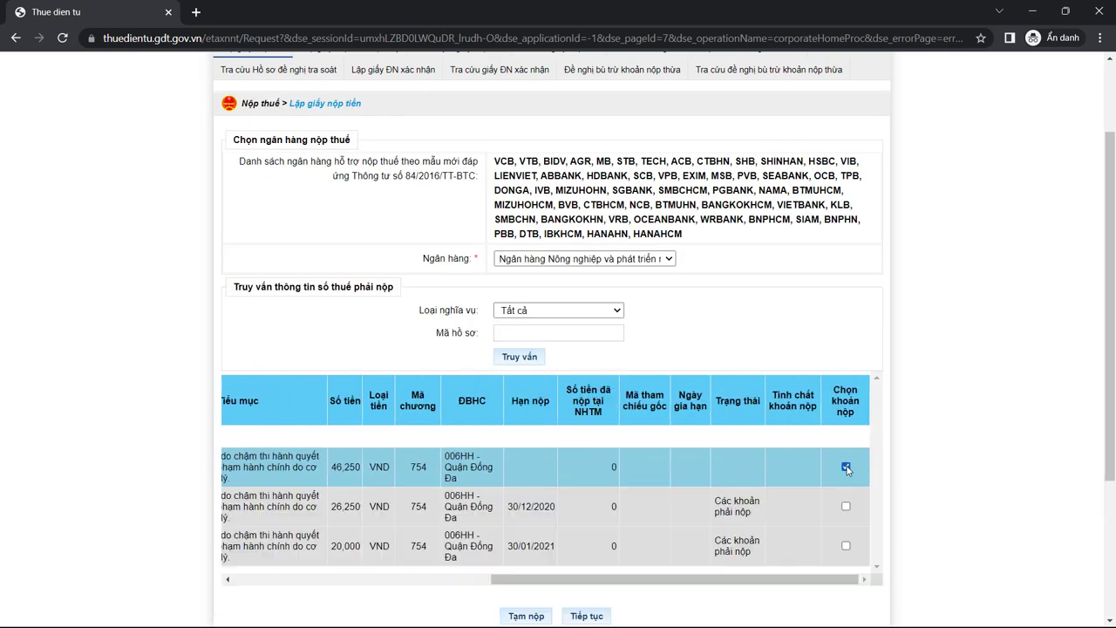
{"action": "left_click", "coordinate": [587, 614]}
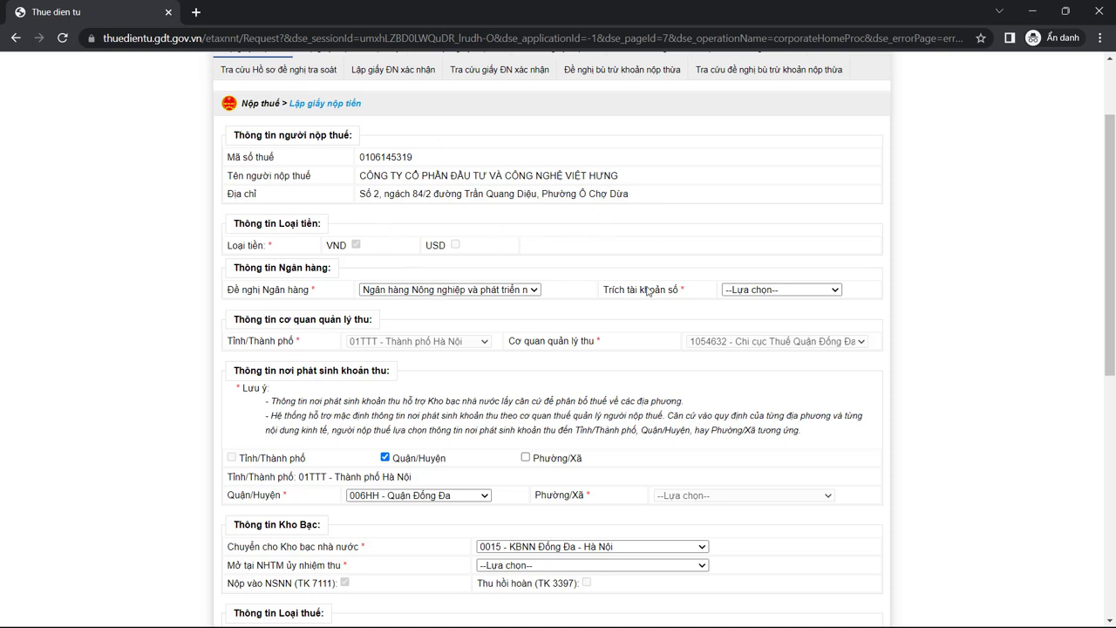
Choose the company's debit account and set Mở tại NHTM ủy nhiệm thu to 01202005 - Ngân hàng TMCP Đầu tư và Phát triển
{"action": "left_click", "coordinate": [783, 290]}
{"action": "left_click", "coordinate": [780, 313]}
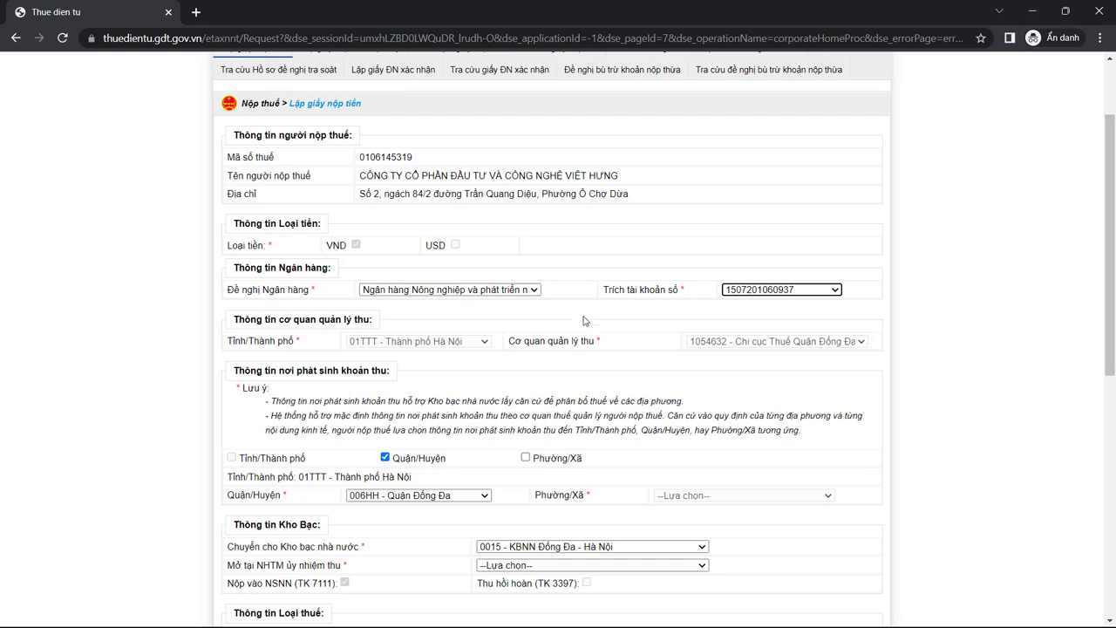
{"action": "scroll", "coordinate": [409, 454], "scroll_direction": "down", "scroll_amount": 1}
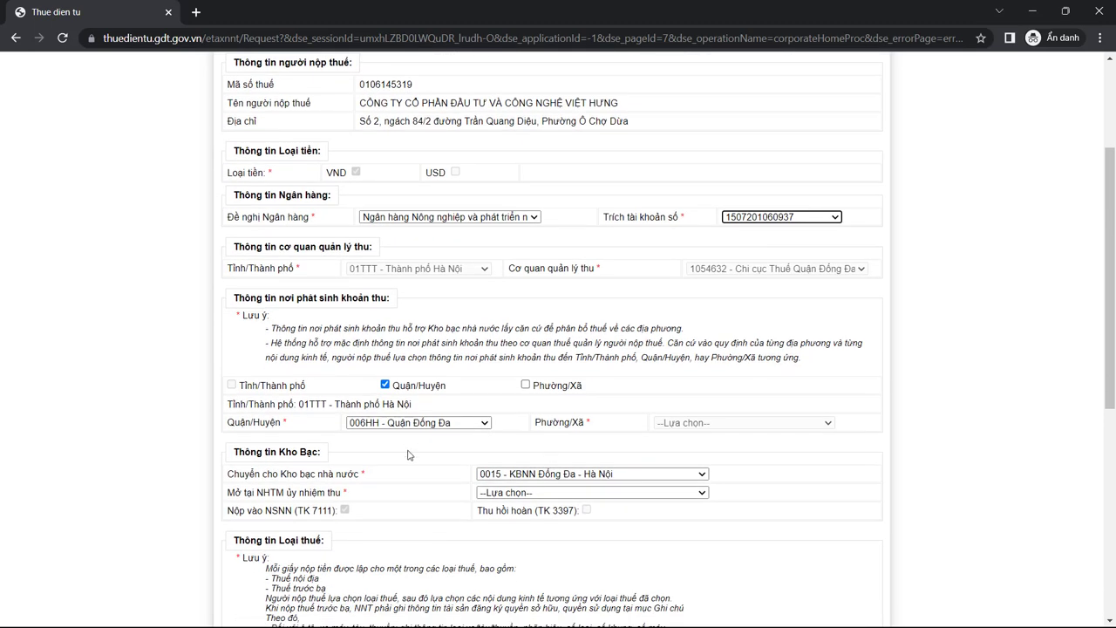
{"action": "left_click", "coordinate": [553, 494]}
{"action": "left_click", "coordinate": [611, 360]}
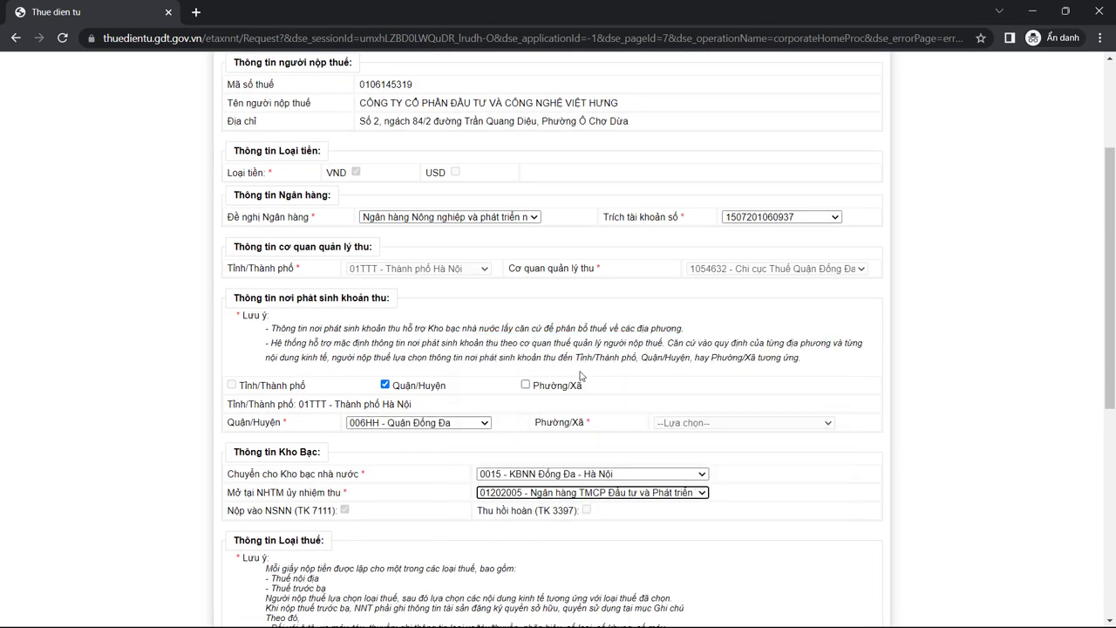
Check the payment line's tax period, budget content, VND amount, economic content code and chapter code
{"action": "scroll", "coordinate": [695, 444], "scroll_direction": "down", "scroll_amount": 2}
{"action": "scroll", "coordinate": [697, 443], "scroll_direction": "down", "scroll_amount": 3}
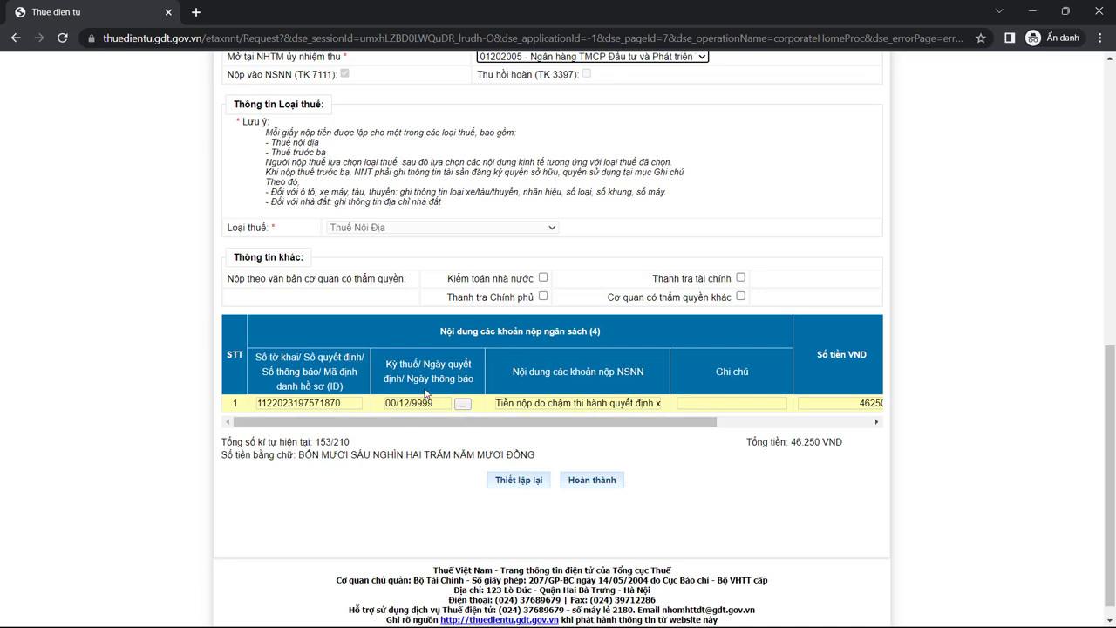
{"action": "left_click_drag", "start_coordinate": [431, 406], "coordinate": [332, 403]}
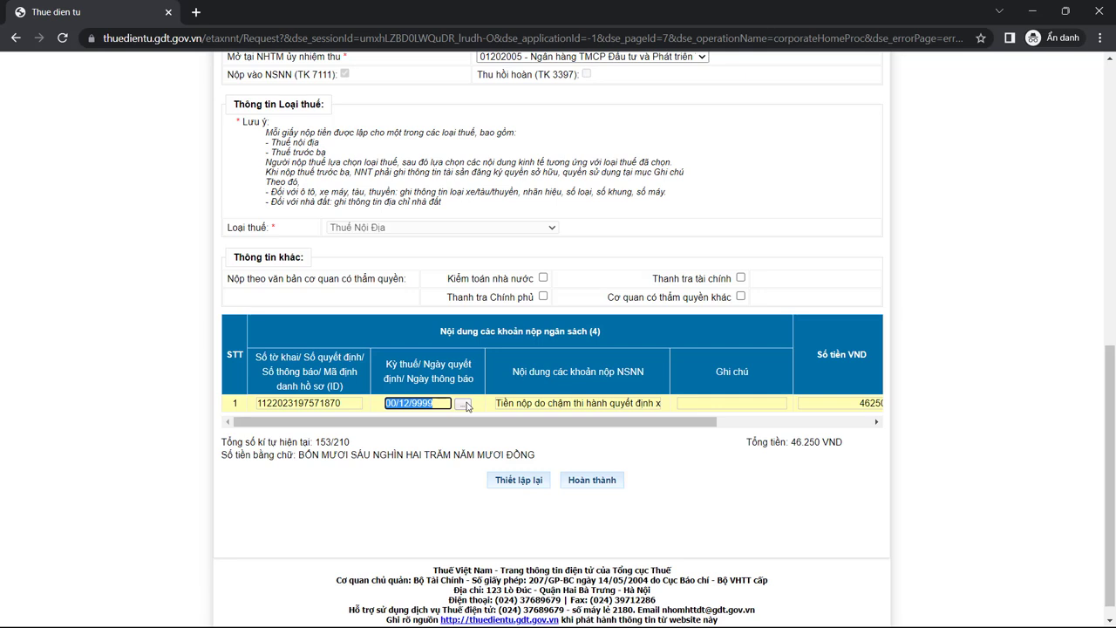
{"action": "left_click", "coordinate": [580, 402]}
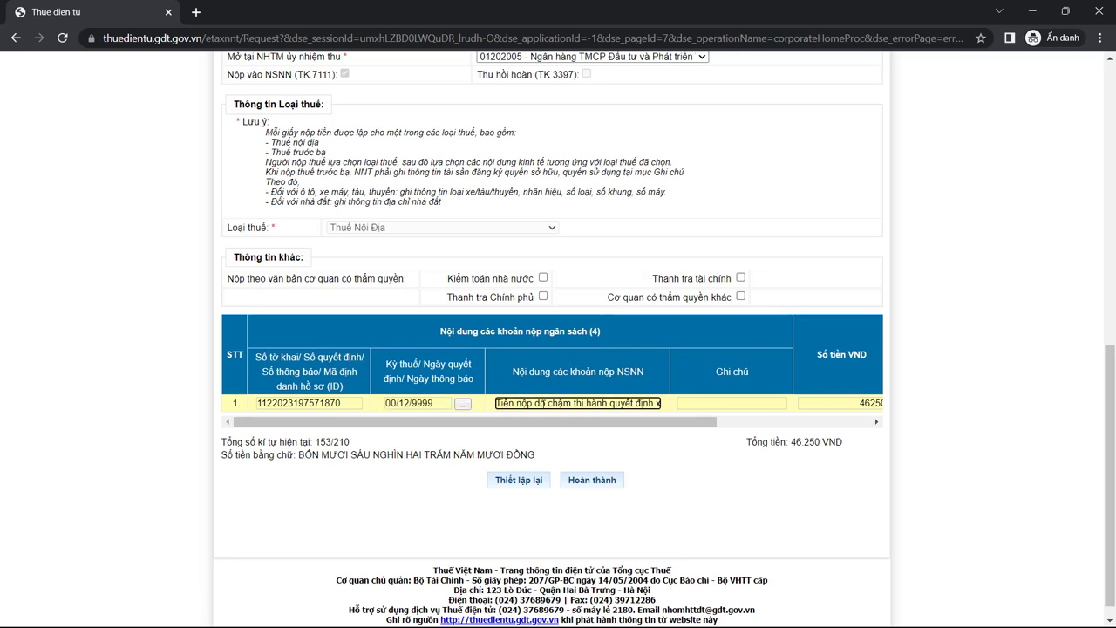
{"action": "left_click_drag", "start_coordinate": [496, 403], "coordinate": [688, 405]}
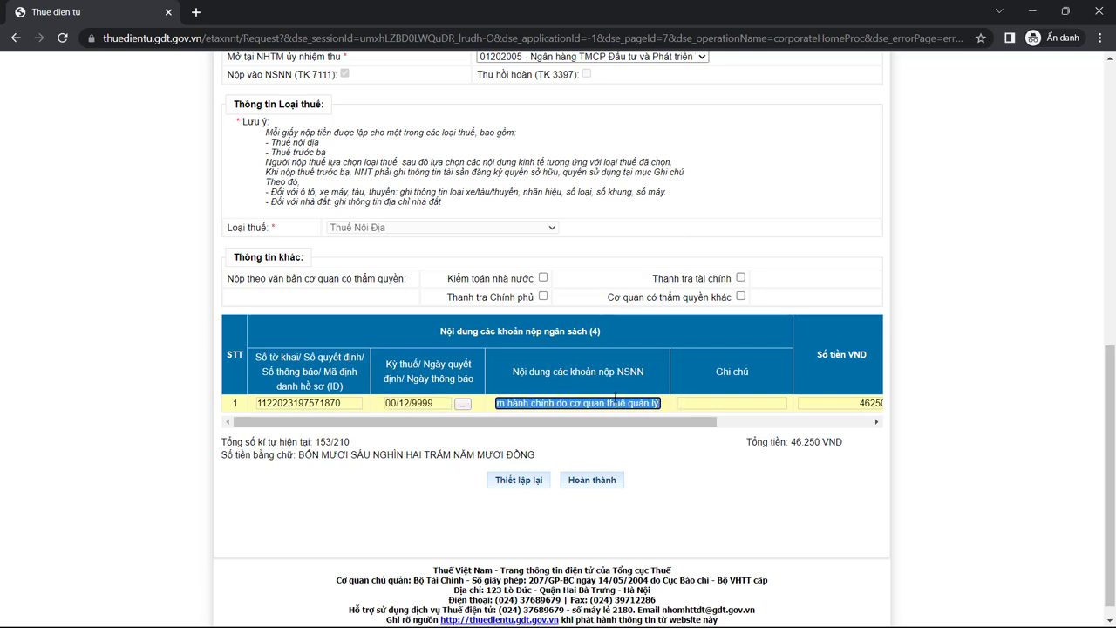
{"action": "left_click", "coordinate": [877, 403]}
{"action": "key", "text": "Tab"}
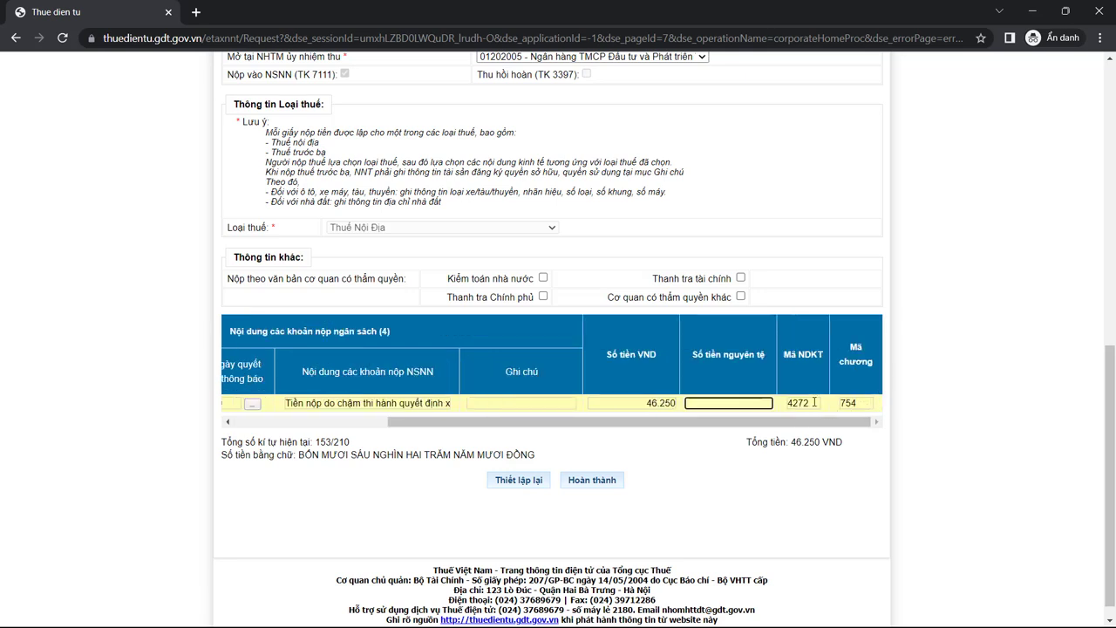
{"action": "key", "text": "Tab"}
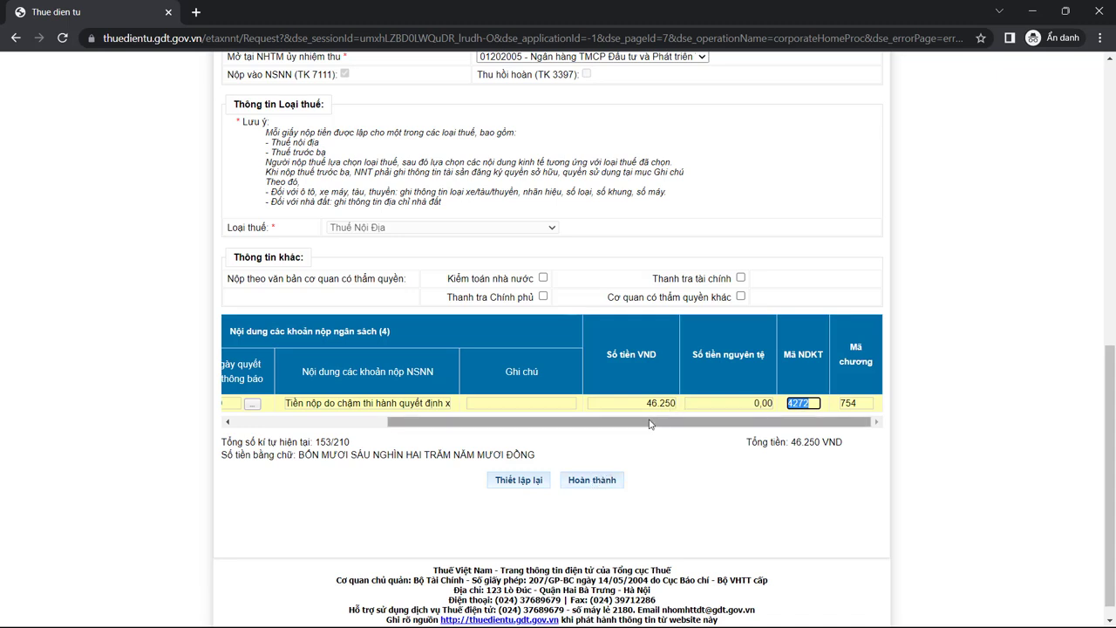
{"action": "left_click_drag", "start_coordinate": [650, 425], "coordinate": [523, 424]}
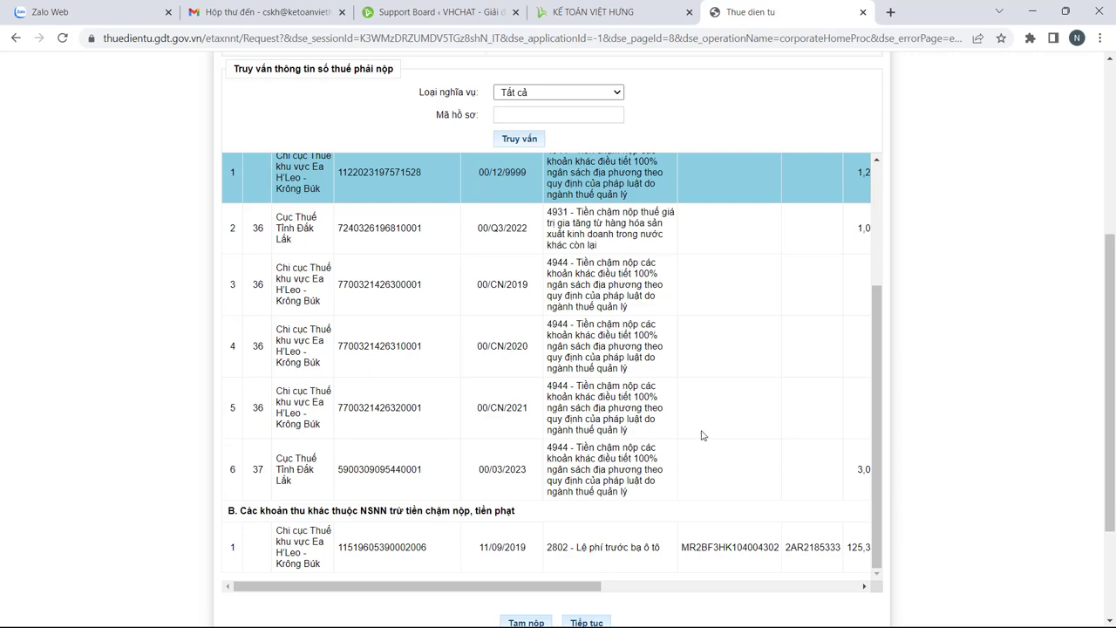
Review the company's outstanding tax obligations and continue to an unfilled payment slip form
{"action": "scroll", "coordinate": [702, 434], "scroll_direction": "up", "scroll_amount": 3}
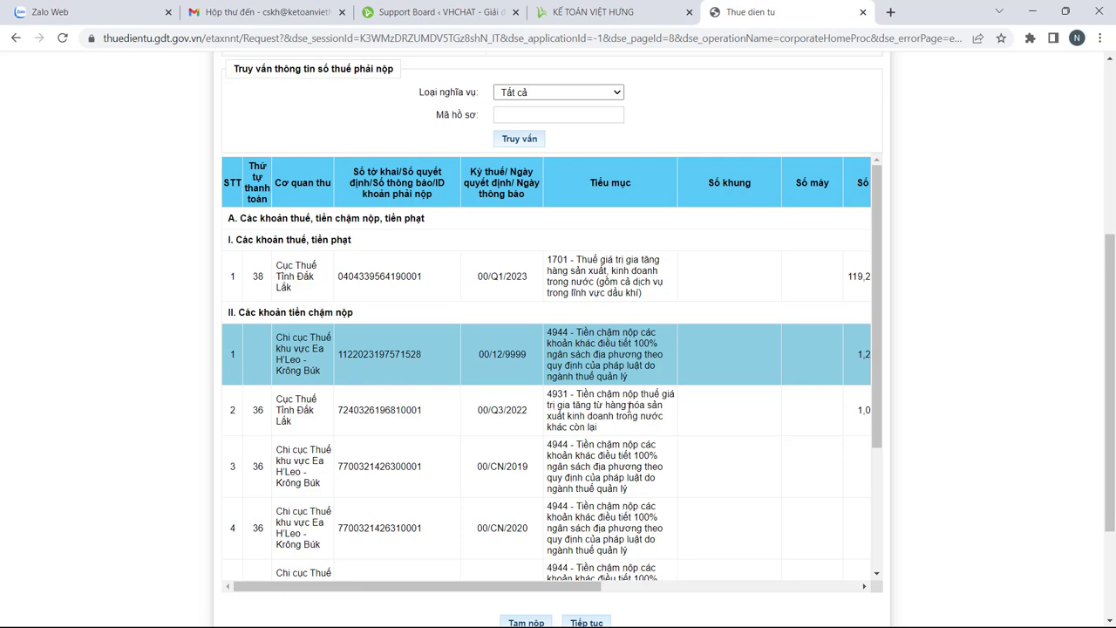
{"action": "scroll", "coordinate": [629, 406], "scroll_direction": "down", "scroll_amount": 1}
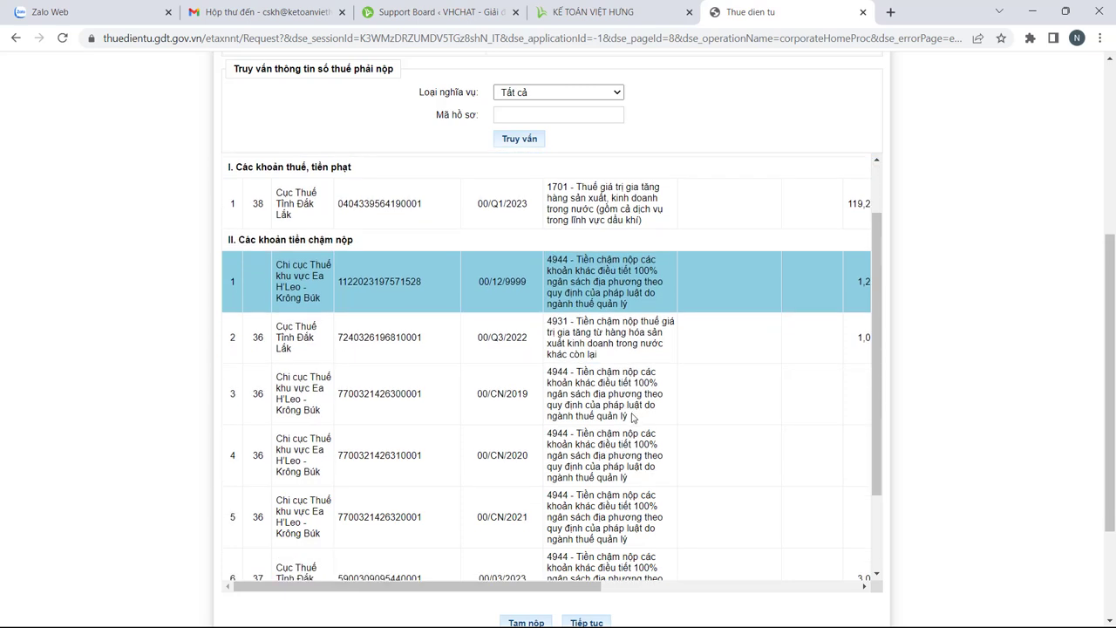
{"action": "scroll", "coordinate": [630, 422], "scroll_direction": "down", "scroll_amount": 2}
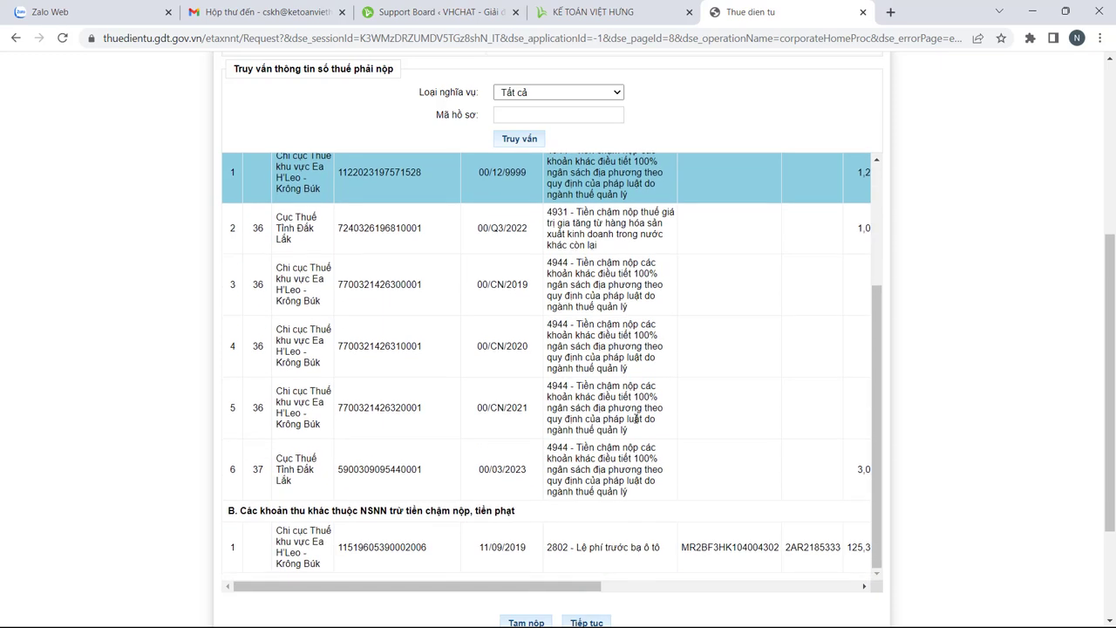
{"action": "scroll", "coordinate": [911, 479], "scroll_direction": "down", "scroll_amount": 2}
{"action": "left_click", "coordinate": [584, 478]}
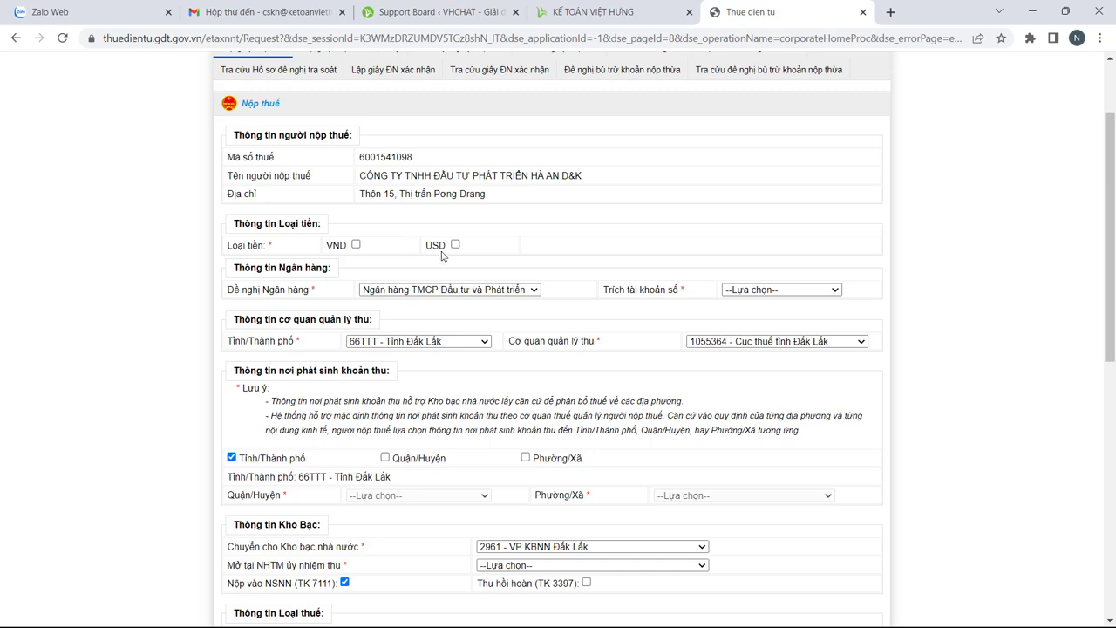
Set the slip's currency to VND and choose the company's debit account for the payment
{"action": "left_click", "coordinate": [356, 245]}
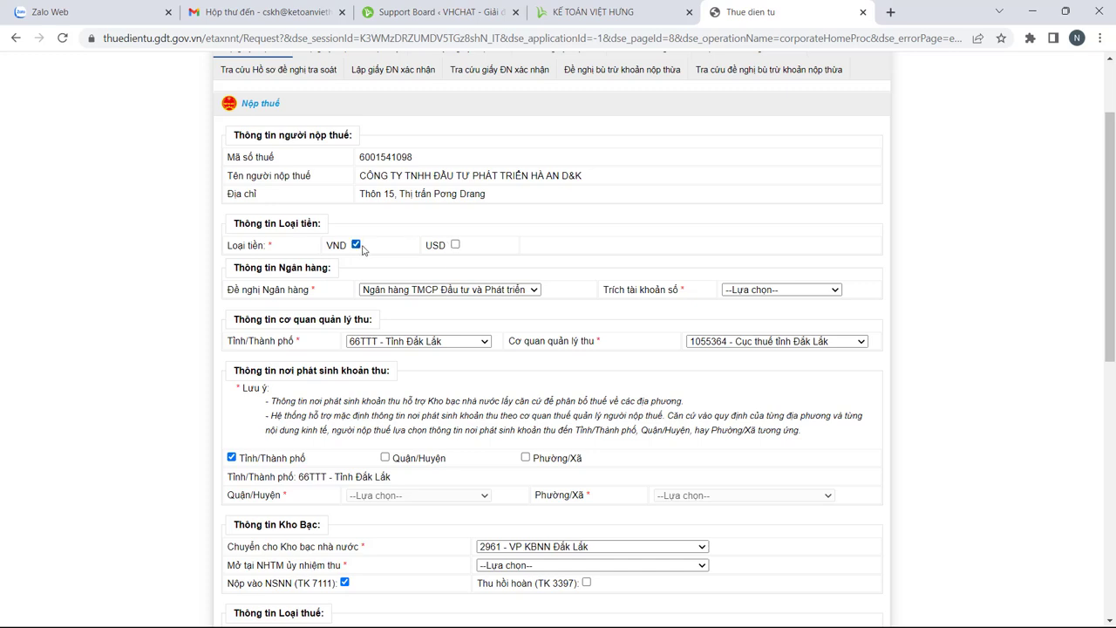
{"action": "left_click", "coordinate": [782, 290]}
{"action": "left_click", "coordinate": [773, 307]}
Set Mở tại NHTM ủy nhiệm thu to 66201001 - NH TMCP Công thương Việt Nam
{"action": "scroll", "coordinate": [632, 379], "scroll_direction": "down", "scroll_amount": 1}
{"action": "scroll", "coordinate": [632, 379], "scroll_direction": "down", "scroll_amount": 1}
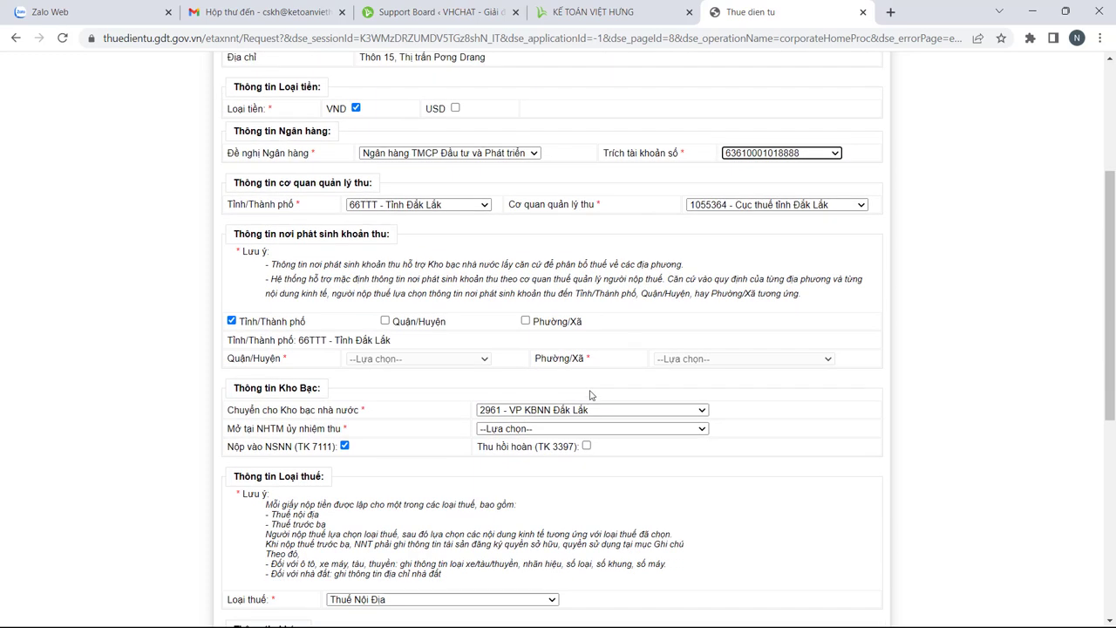
{"action": "left_click", "coordinate": [589, 403]}
{"action": "left_click", "coordinate": [590, 426]}
Set payment line 1 to Tờ khai with the declaration 01B/TNDN - Tờ khai thuế TNDN tạm tính
{"action": "scroll", "coordinate": [432, 520], "scroll_direction": "down", "scroll_amount": 3}
{"action": "scroll", "coordinate": [432, 521], "scroll_direction": "down", "scroll_amount": 2}
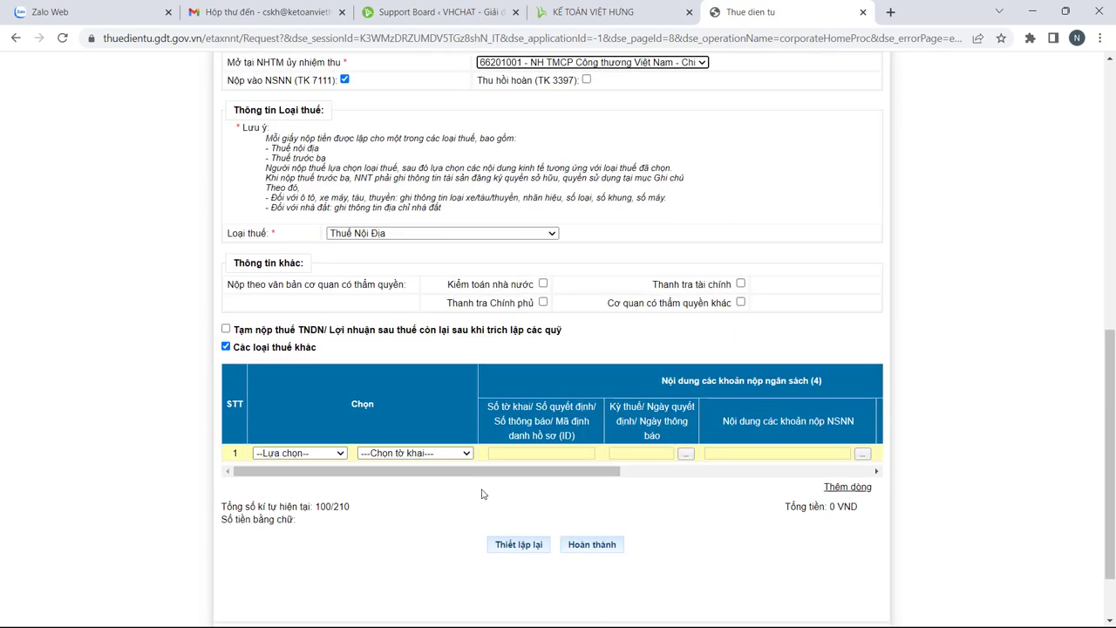
{"action": "left_click", "coordinate": [330, 371]}
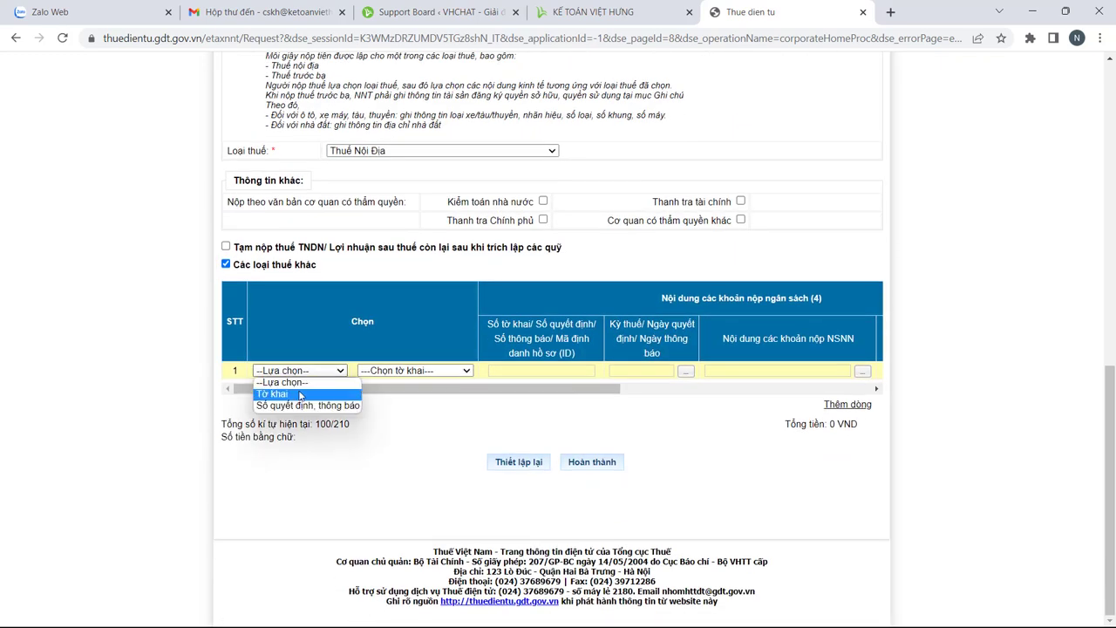
{"action": "left_click", "coordinate": [295, 393]}
{"action": "left_click", "coordinate": [409, 371]}
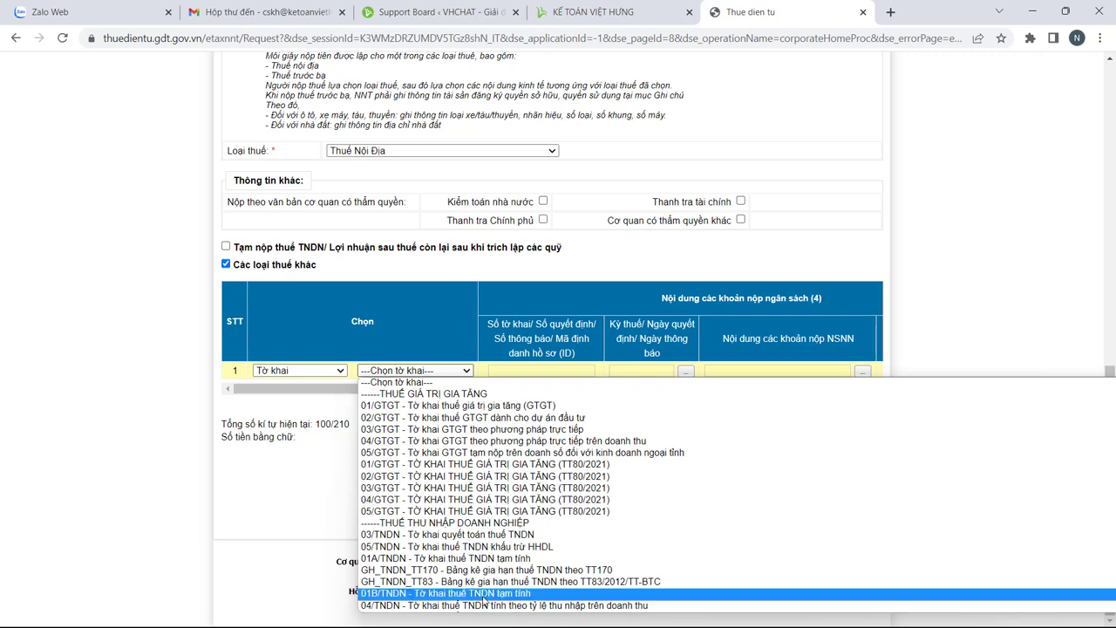
{"action": "left_click", "coordinate": [485, 597]}
{"action": "left_click", "coordinate": [565, 369]}
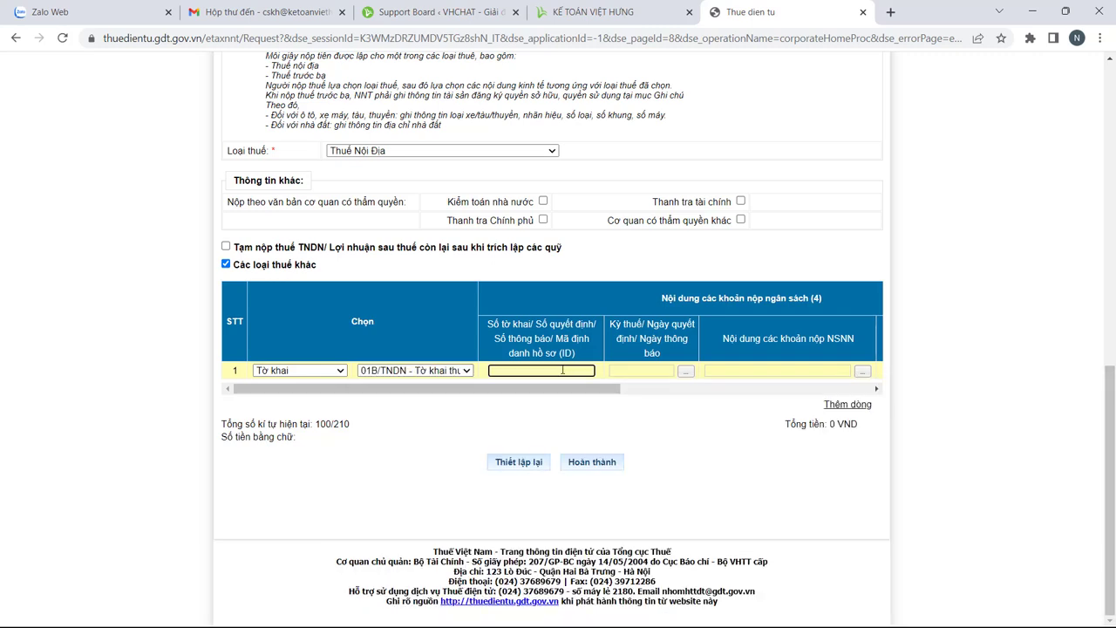
Set payment line 1's tax period to quarterly payment, 00/Q1/2023
{"action": "left_click", "coordinate": [687, 371]}
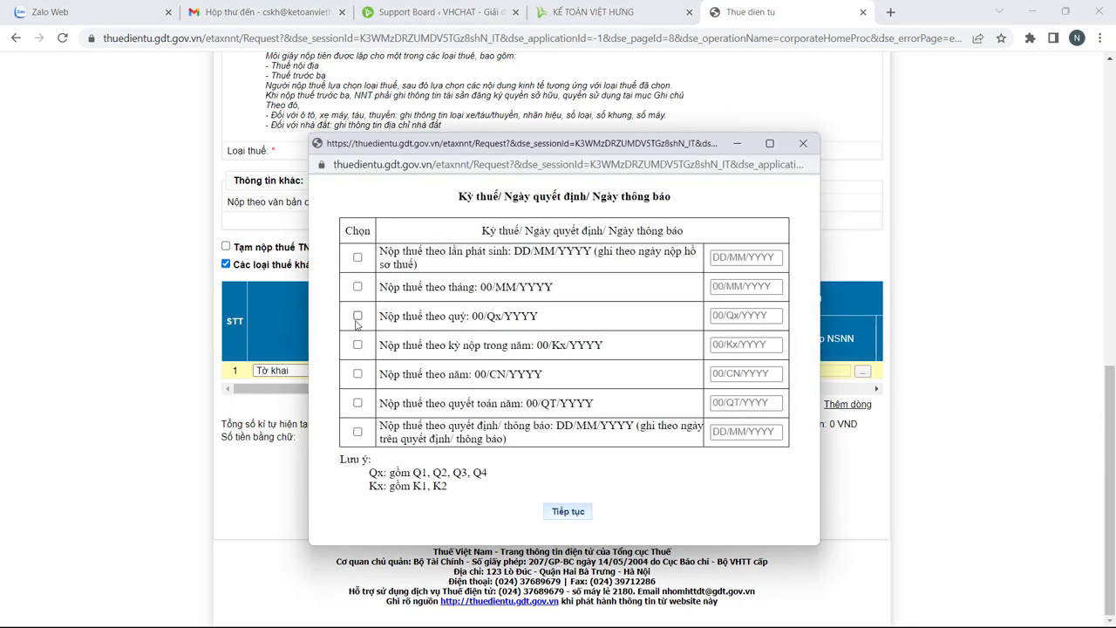
{"action": "left_click", "coordinate": [357, 316]}
{"action": "type", "text": "1/2"}
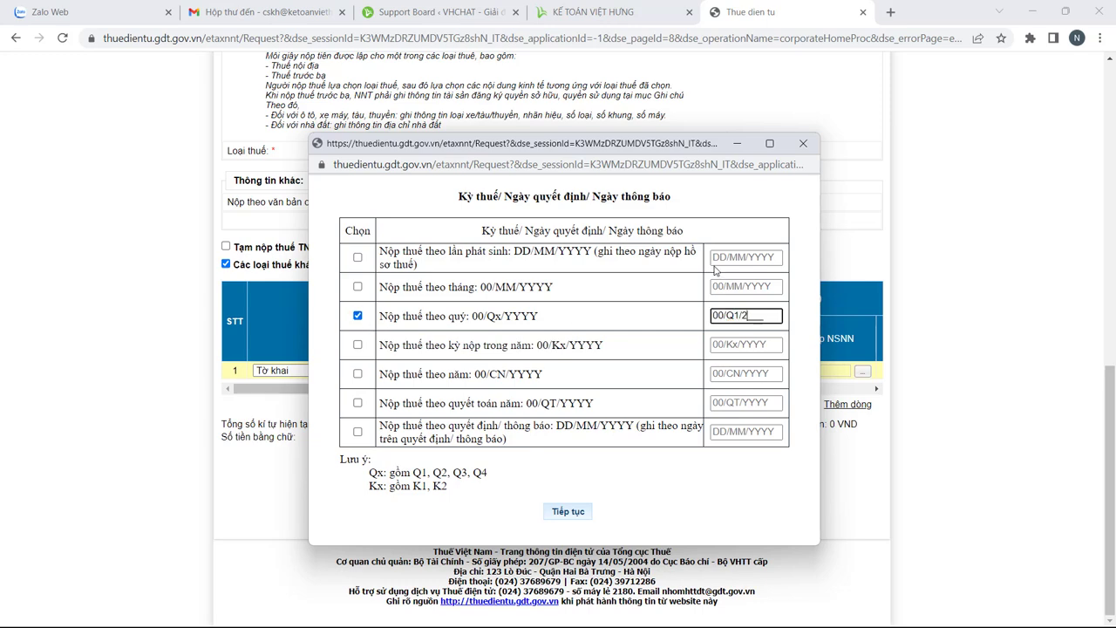
{"action": "type", "text": "023"}
{"action": "left_click", "coordinate": [568, 511]}
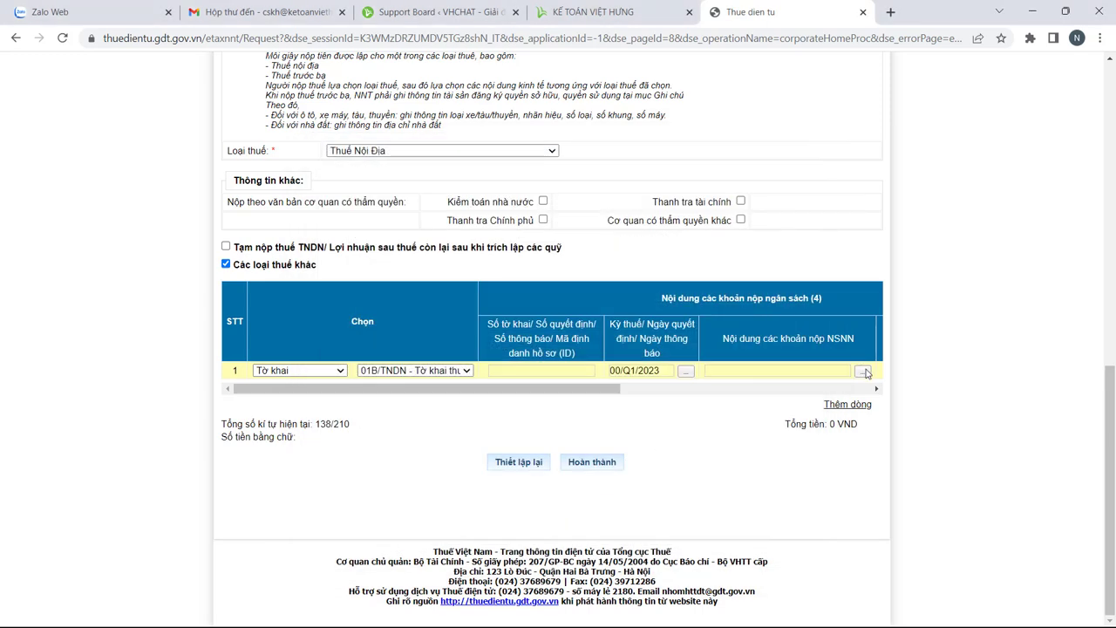
Look up item 1050 - Thuế thu nhập doanh nghiệp and assign content code 1052 to payment line 1
{"action": "left_click", "coordinate": [863, 371]}
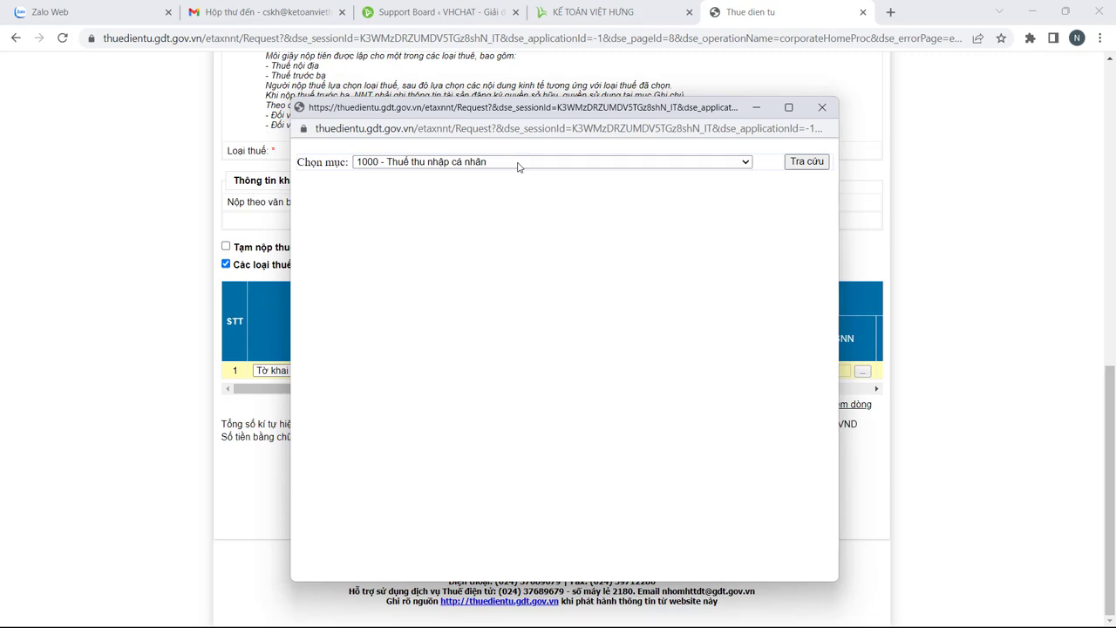
{"action": "left_click", "coordinate": [517, 162]}
{"action": "left_click", "coordinate": [453, 209]}
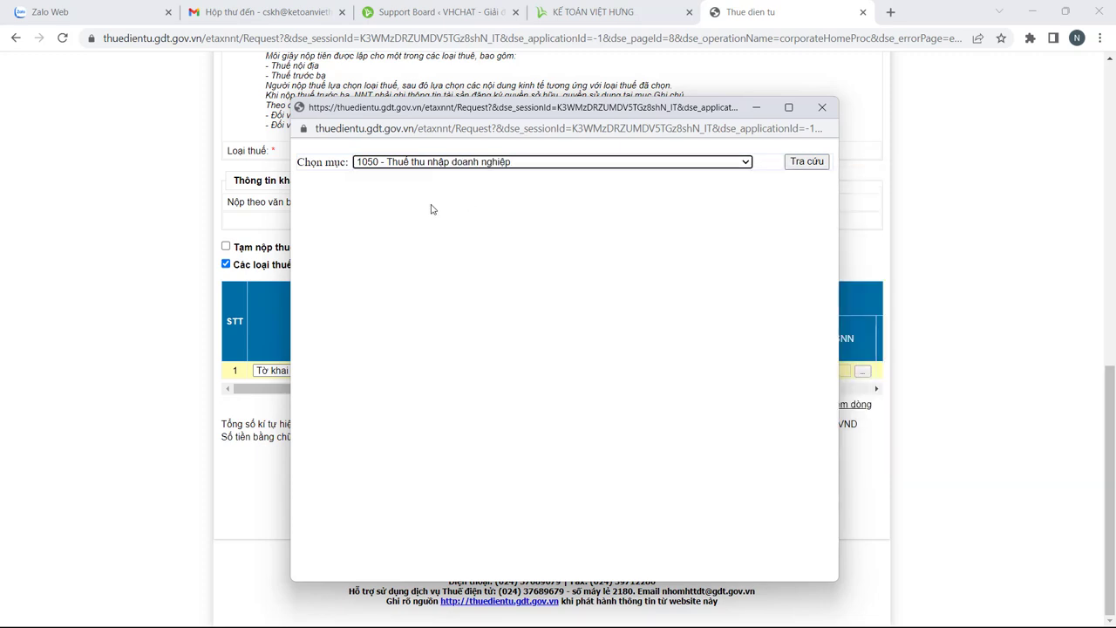
{"action": "left_click", "coordinate": [806, 162]}
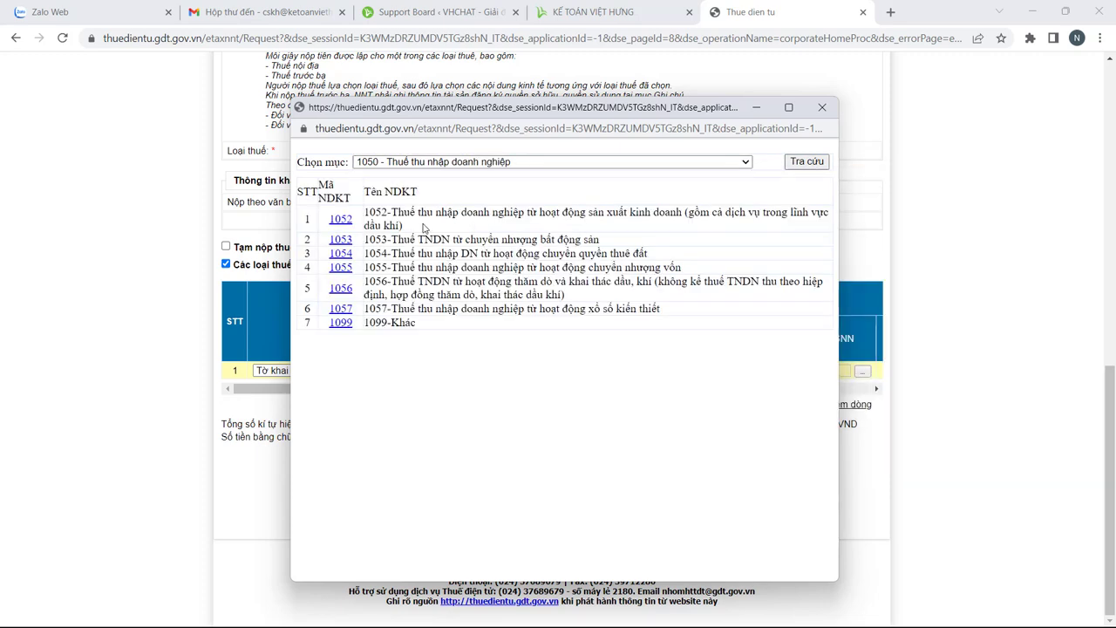
{"action": "left_click", "coordinate": [333, 222]}
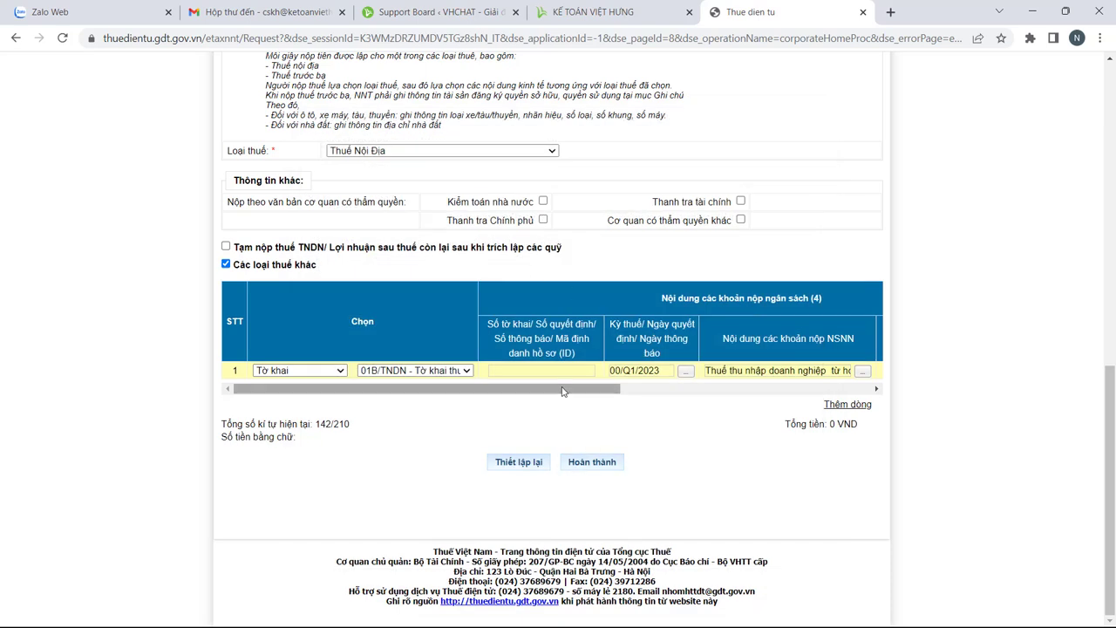
{"action": "left_click_drag", "start_coordinate": [562, 392], "coordinate": [747, 391]}
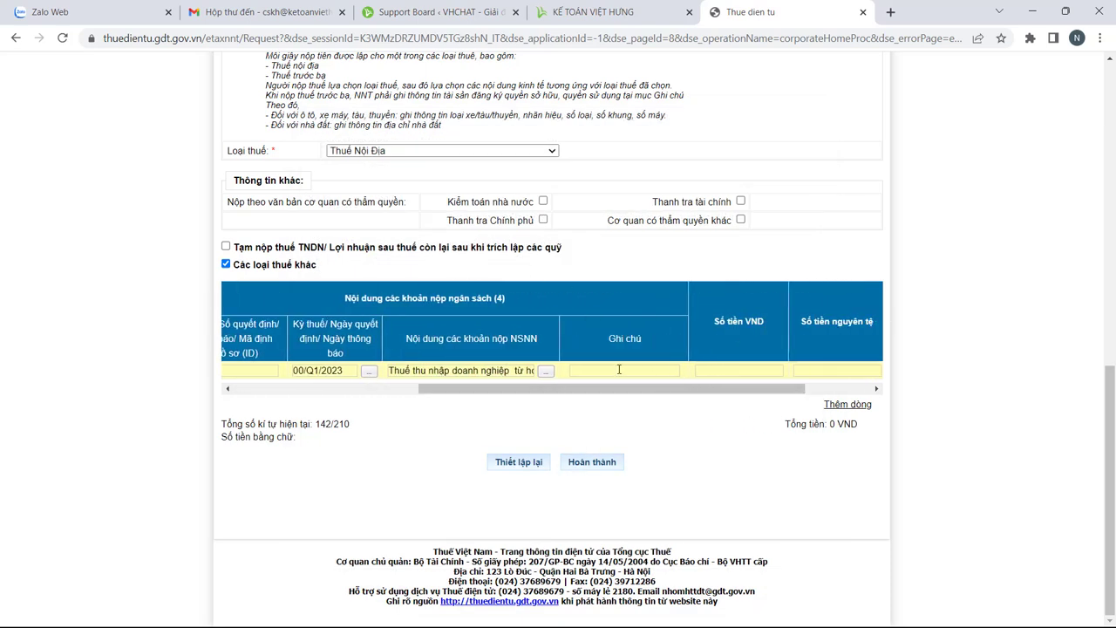